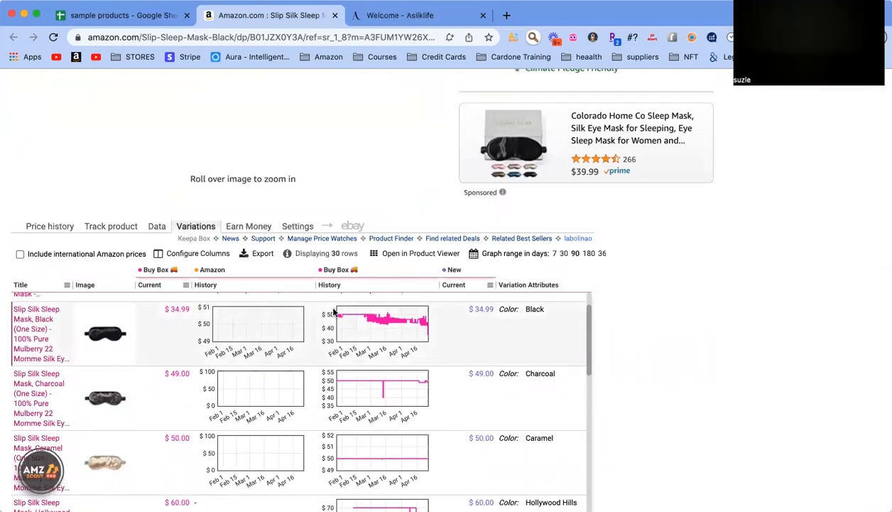
- Examine the Keepa variations table, the product details and the SellerAmp quick info for the black Slip silk sleep mask
scroll(451, 339, up, 5)
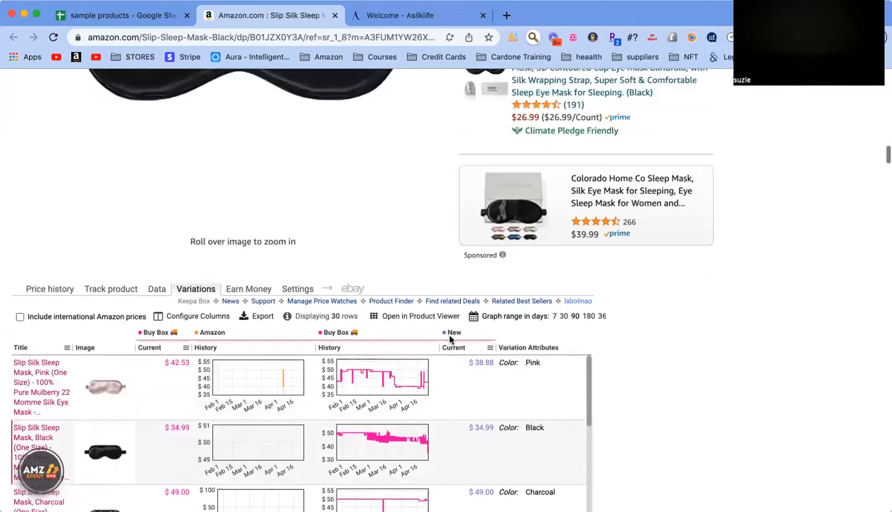
scroll(693, 433, down, 5)
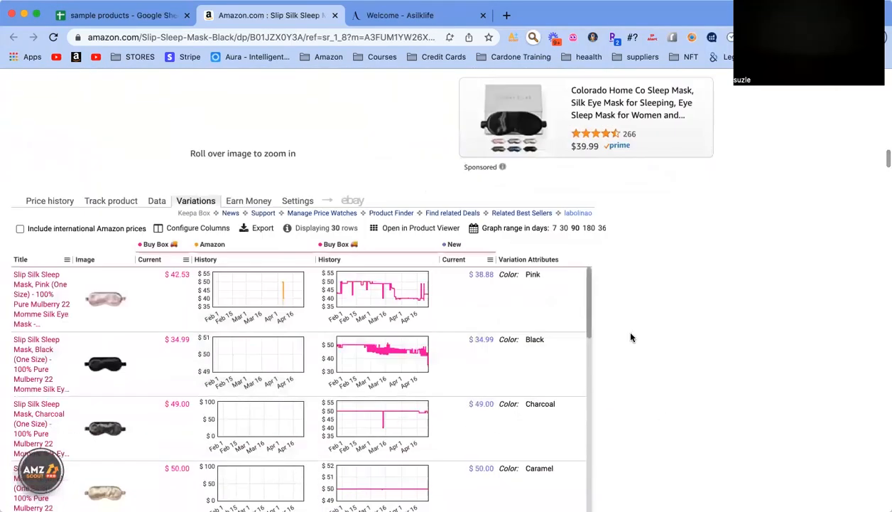
scroll(631, 337, down, 2)
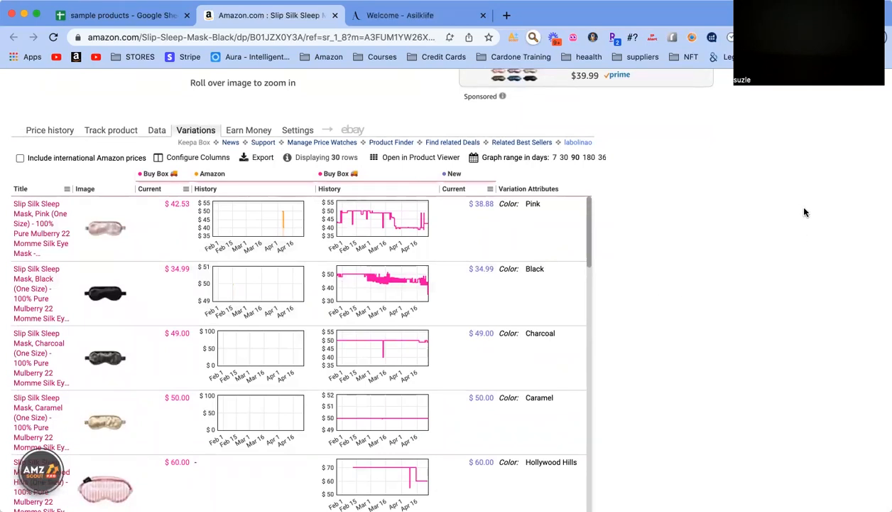
scroll(640, 221, up, 10)
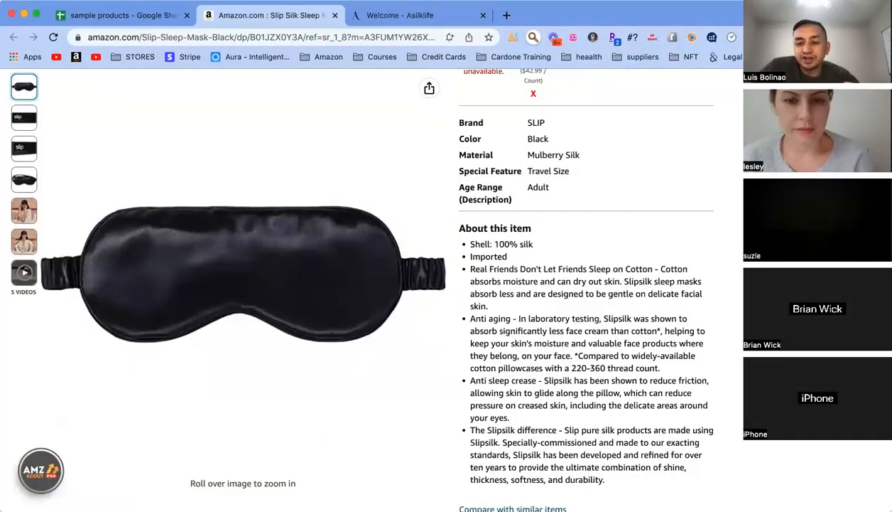
scroll(658, 211, up, 10)
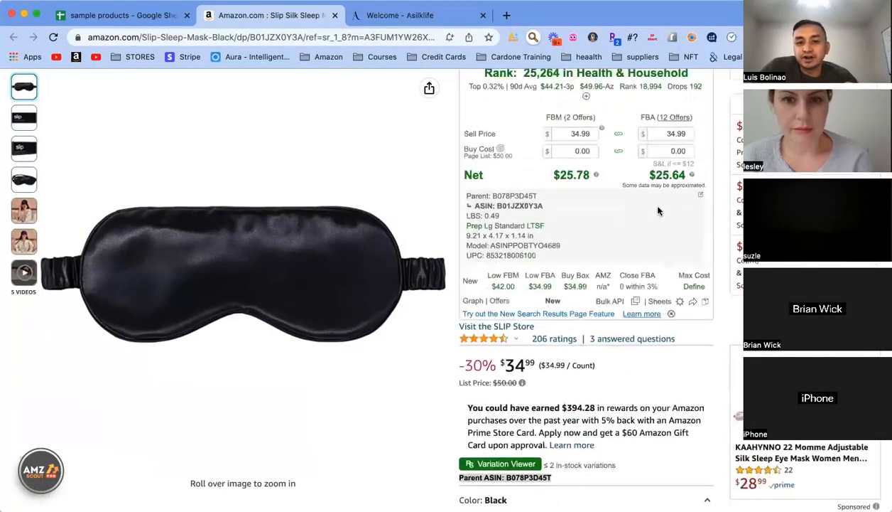
scroll(658, 210, up, 5)
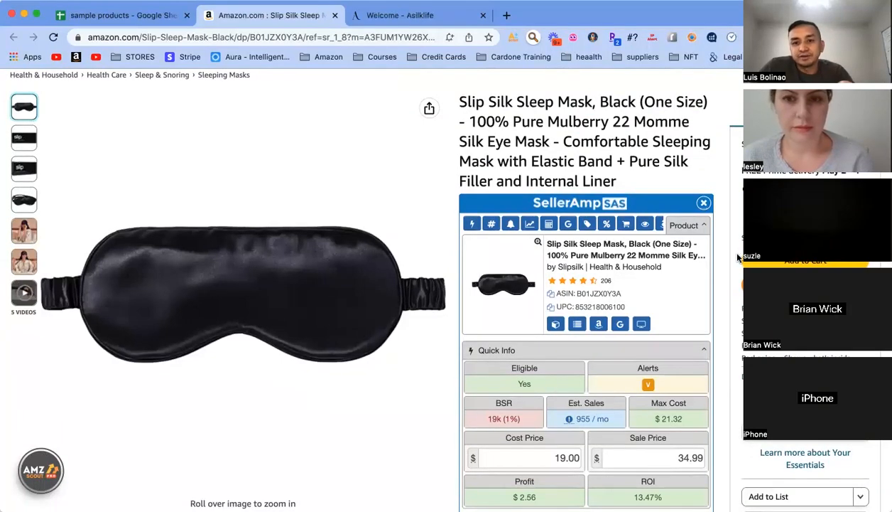
- Switch the listing to the Spring Paisley color and review its title and SellerAmp quick info
scroll(739, 258, down, 9)
scroll(739, 258, down, 3)
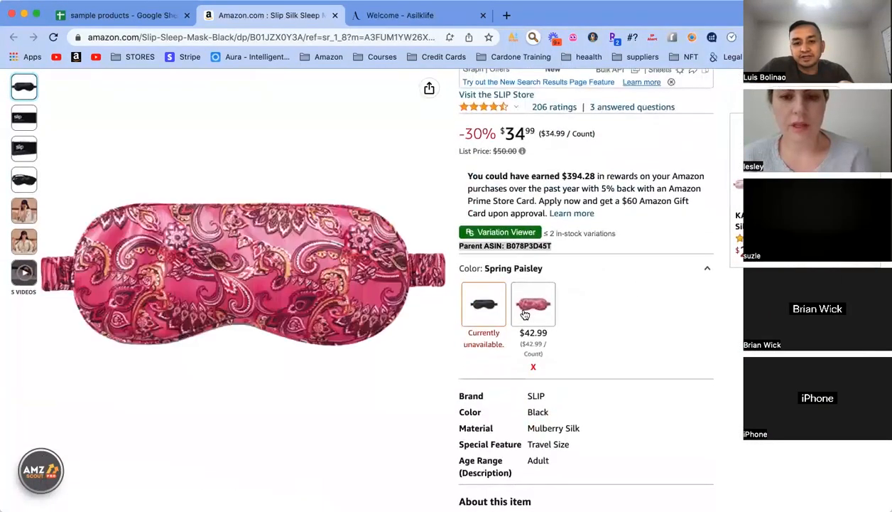
click(524, 314)
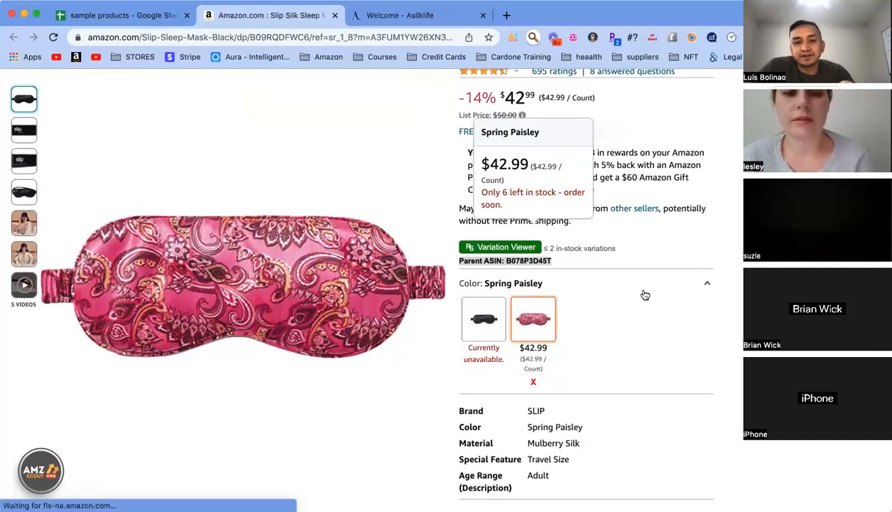
scroll(643, 295, up, 3)
scroll(644, 295, up, 6)
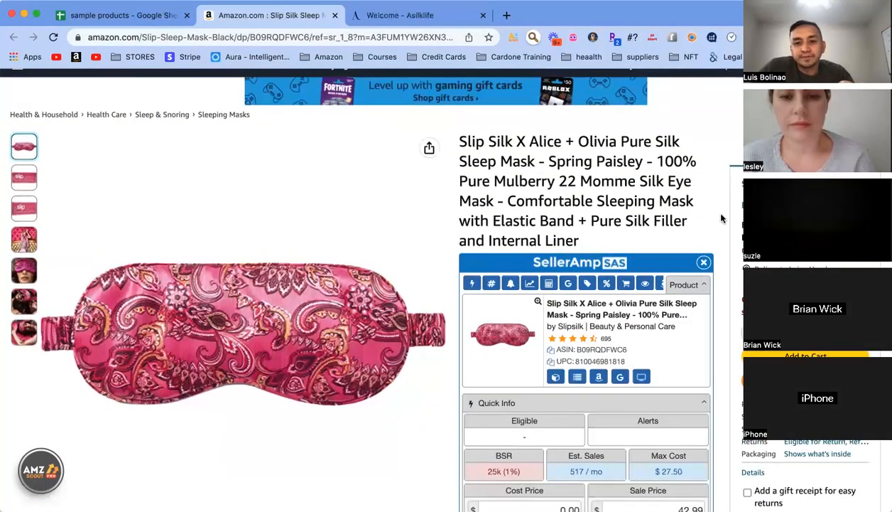
- Switch the listing back to the Black color and review its description, rank data and SellerAmp quick info
scroll(722, 218, down, 5)
scroll(722, 218, down, 12)
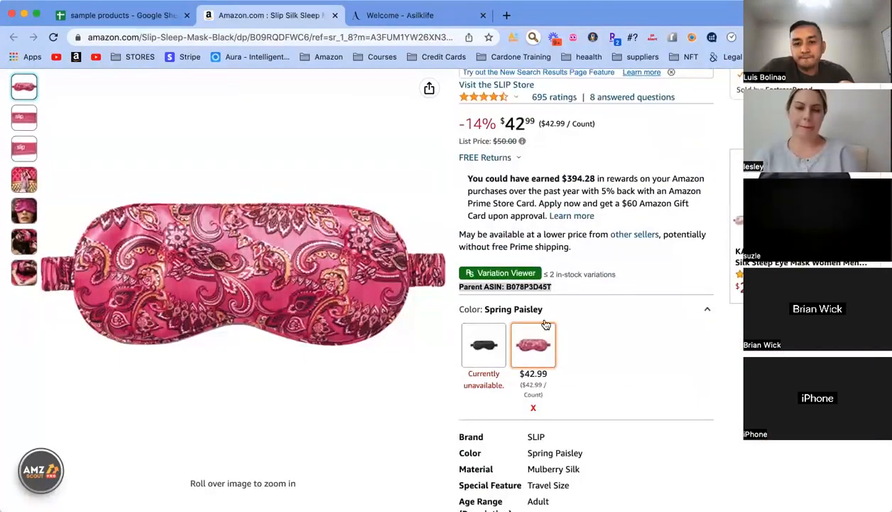
click(478, 346)
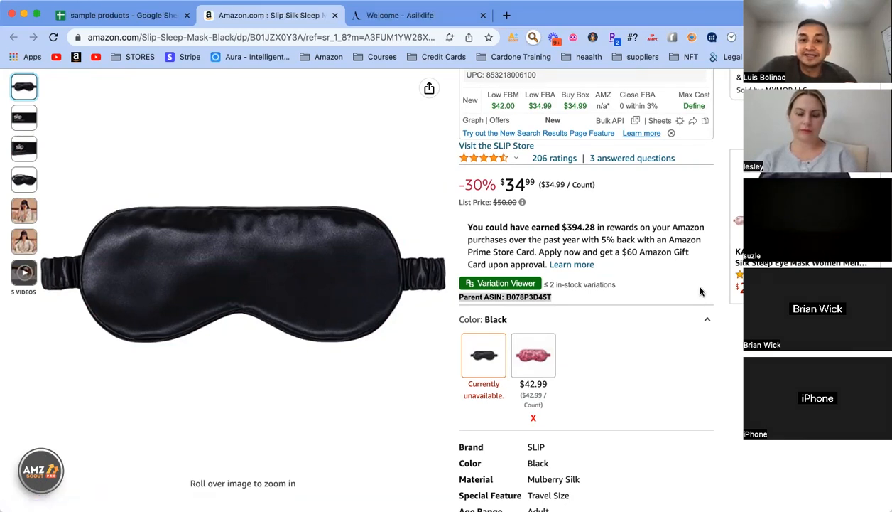
scroll(657, 334, down, 15)
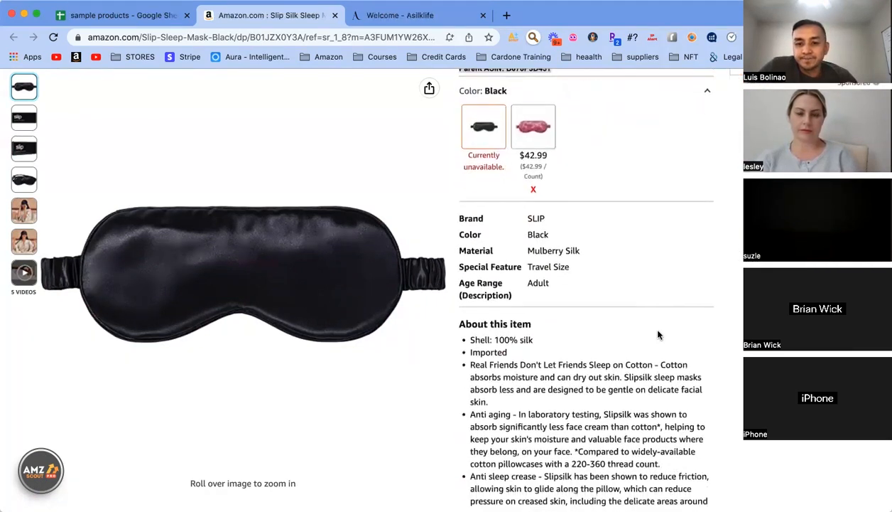
scroll(658, 334, up, 10)
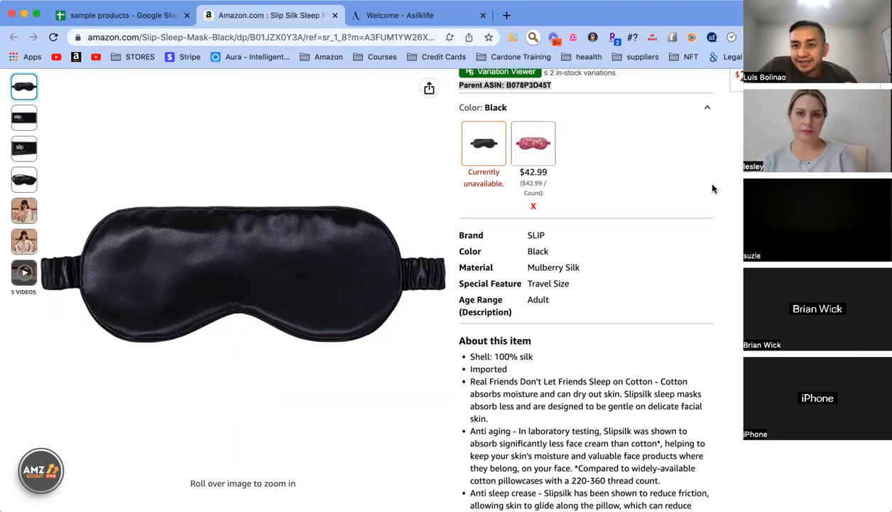
scroll(713, 189, up, 3)
scroll(714, 189, up, 5)
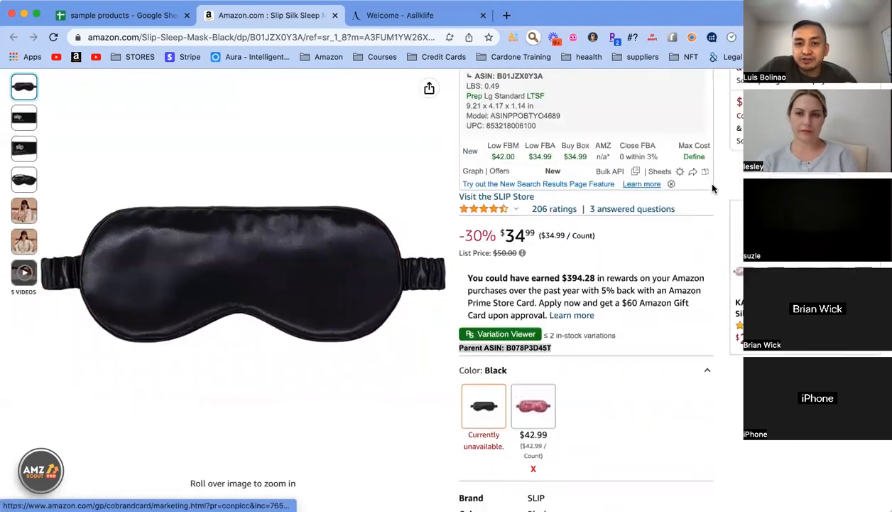
scroll(721, 192, up, 1)
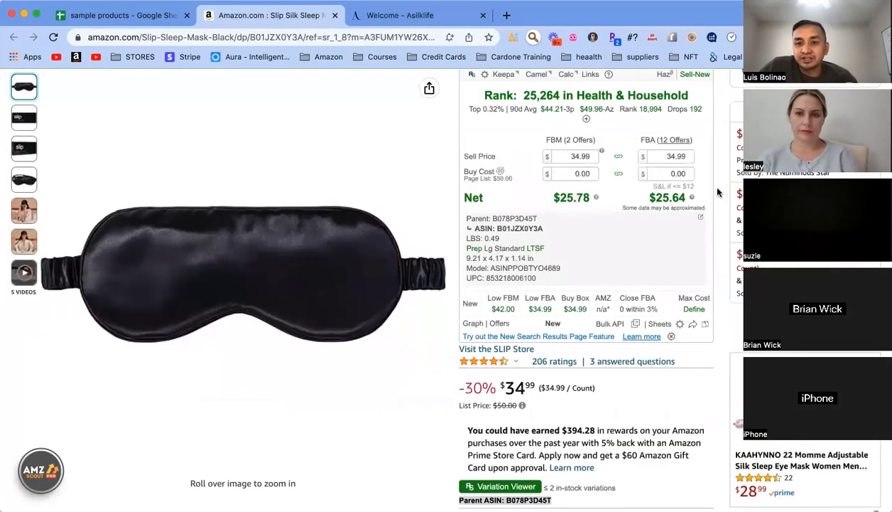
scroll(718, 191, up, 8)
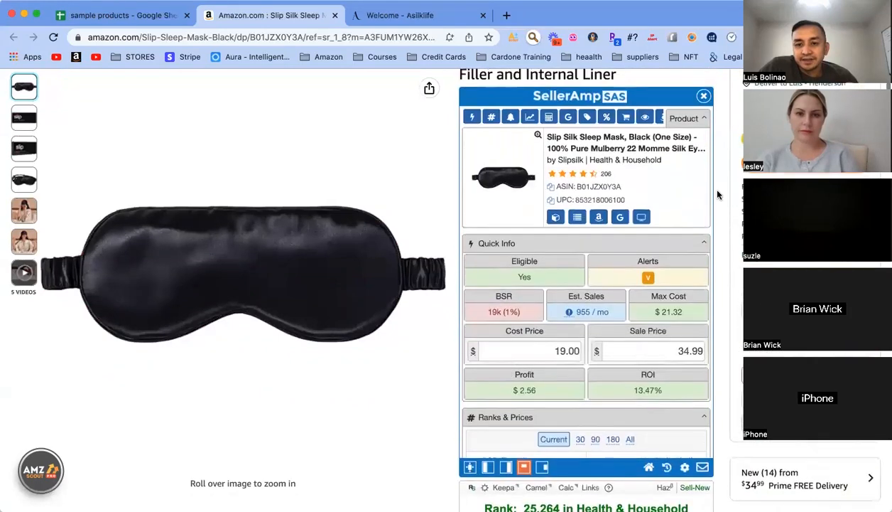
scroll(717, 195, up, 2)
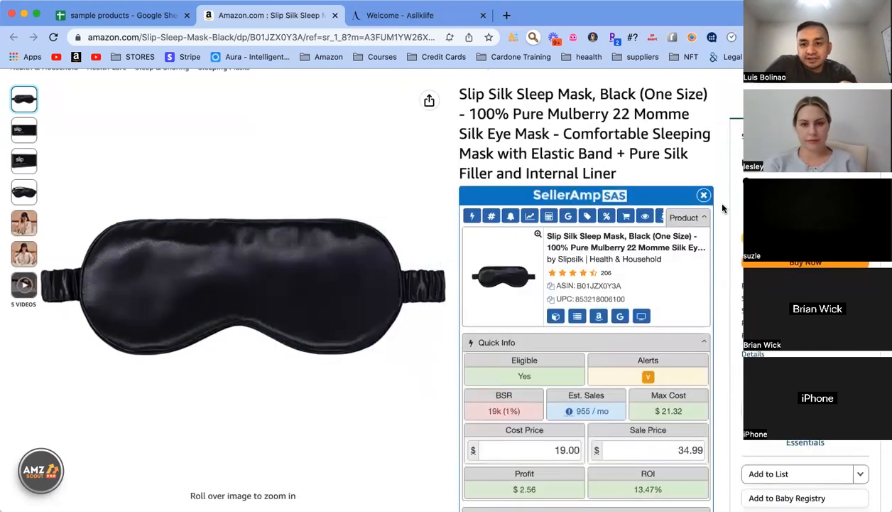
- Show Keepa's variations table for the black mask and compare the prices, ratings and ratings history of each color
scroll(720, 214, down, 10)
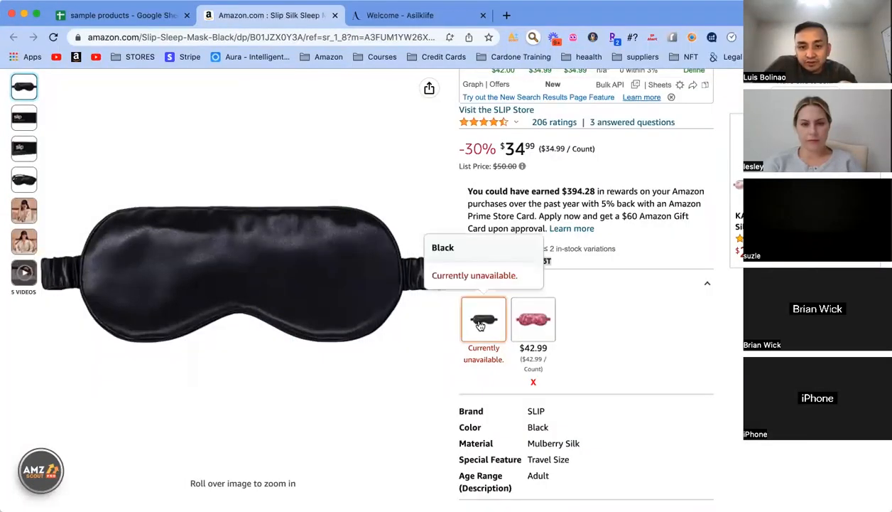
scroll(356, 419, down, 10)
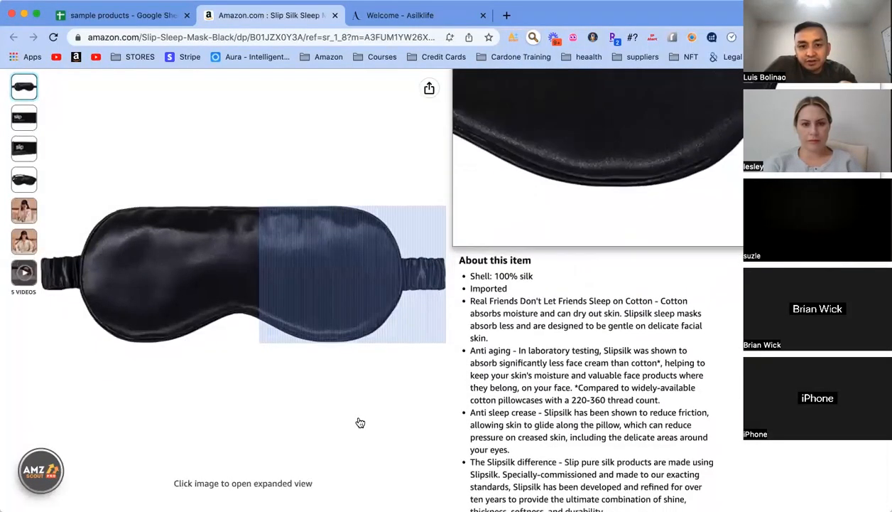
scroll(360, 422, down, 2)
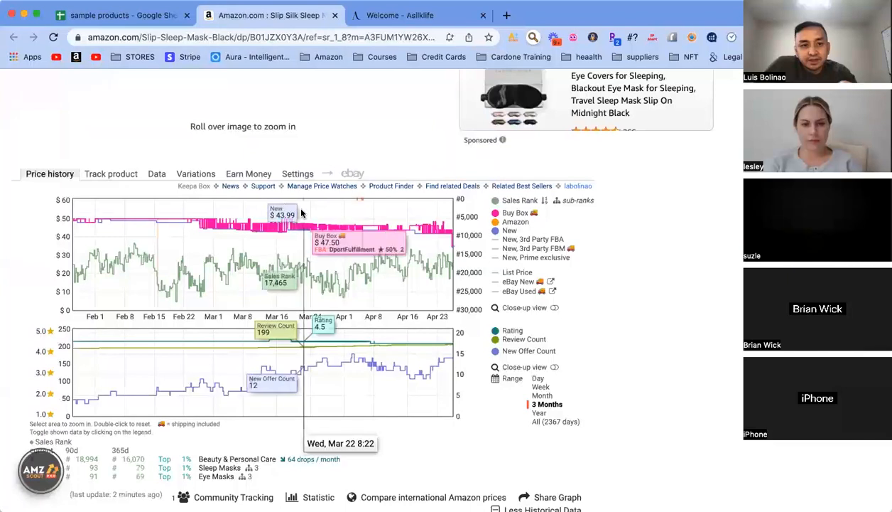
click(196, 176)
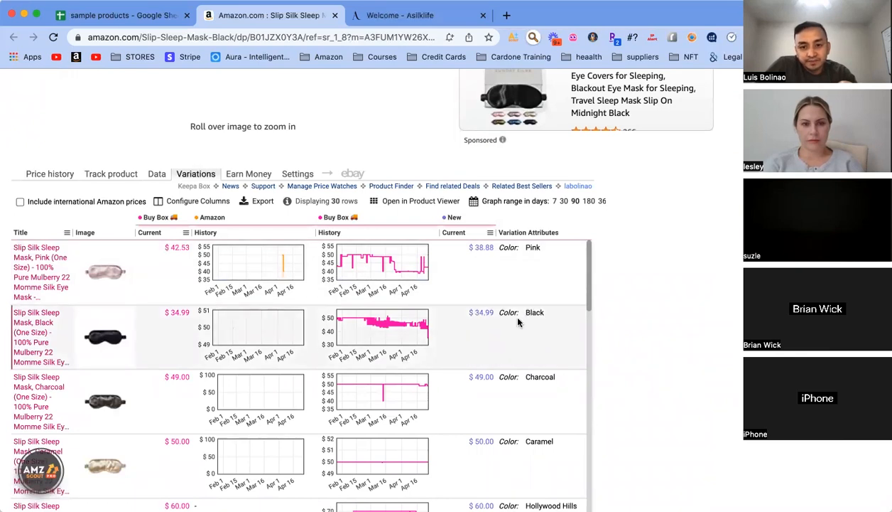
scroll(476, 332, right, 6)
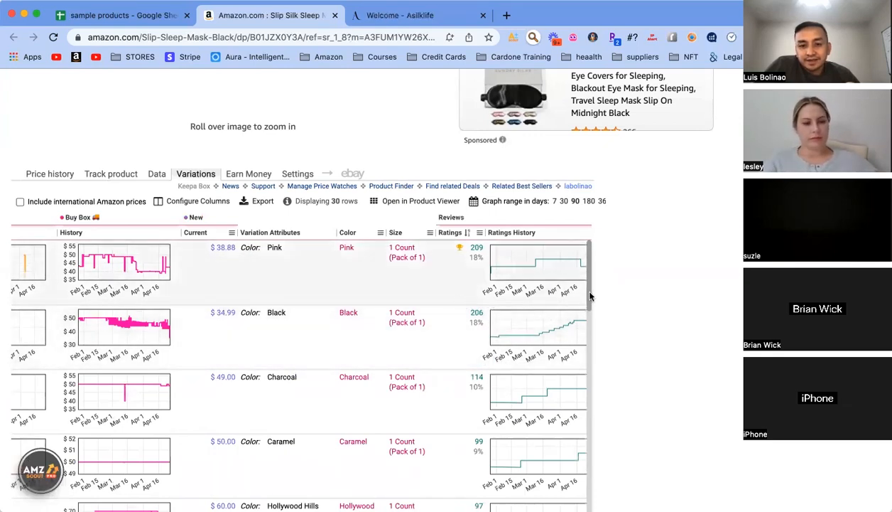
scroll(695, 263, up, 2)
scroll(561, 348, down, 3)
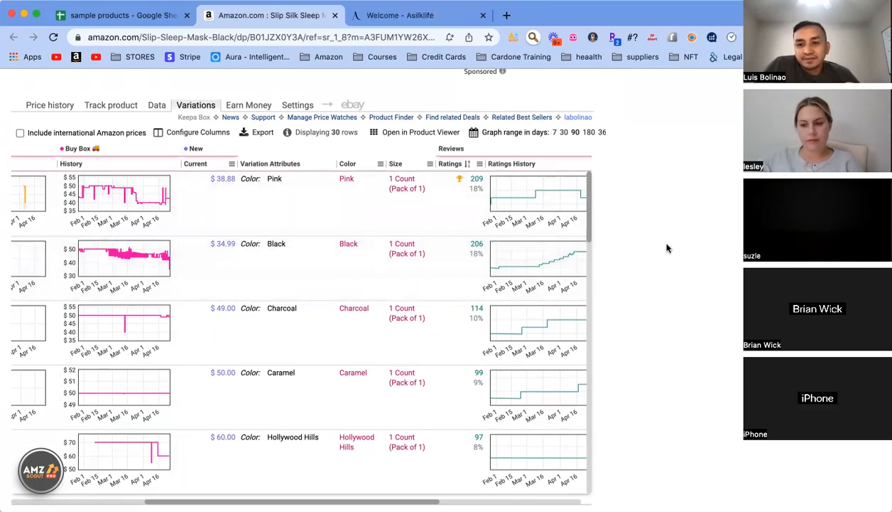
- Review the black mask's estimated sales, cost price, sale price, profit and ROI in the SellerAmp quick info
scroll(667, 248, up, 10)
scroll(667, 248, up, 12)
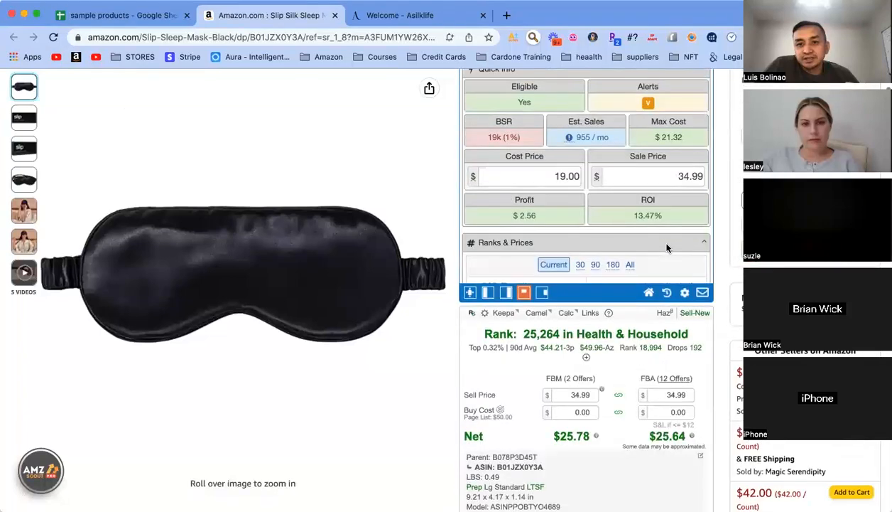
scroll(666, 248, up, 3)
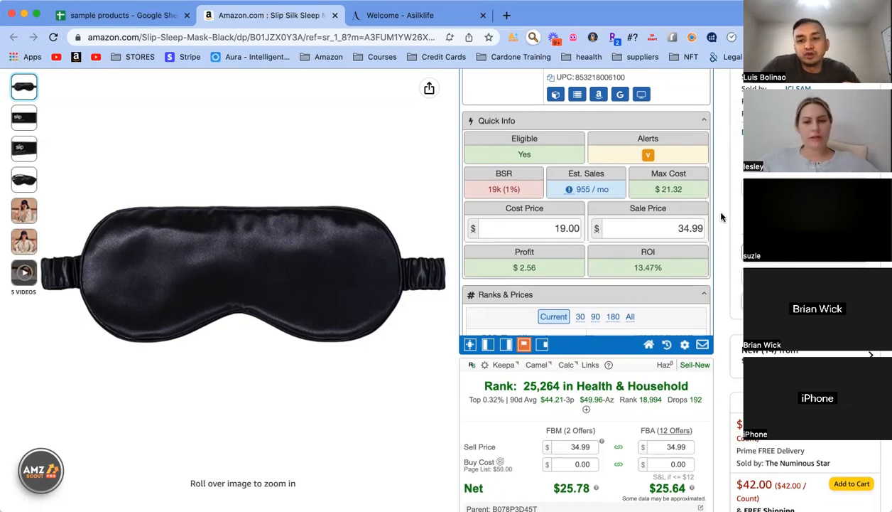
mouse_move(370, 235)
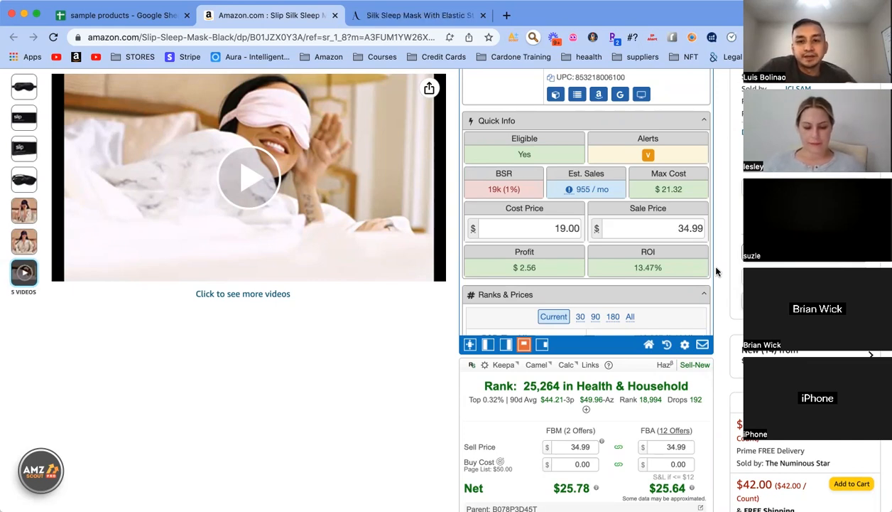
scroll(625, 232, down, 5)
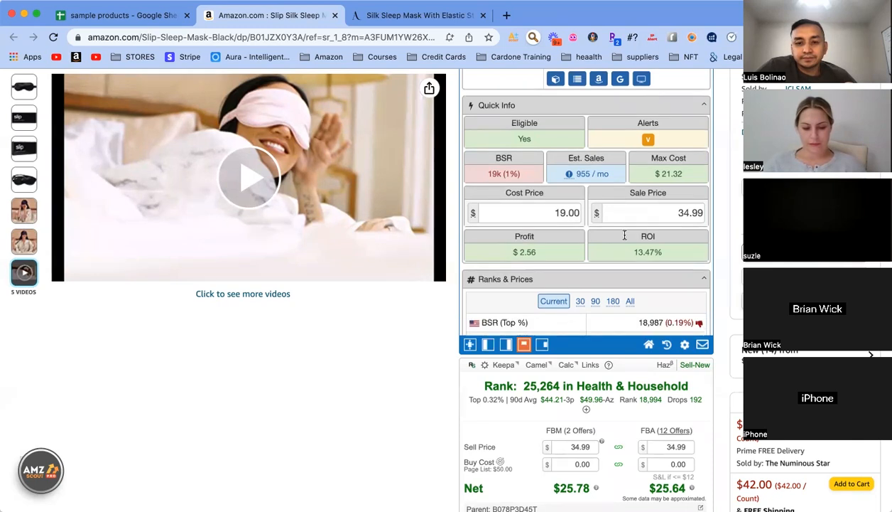
scroll(625, 234, up, 5)
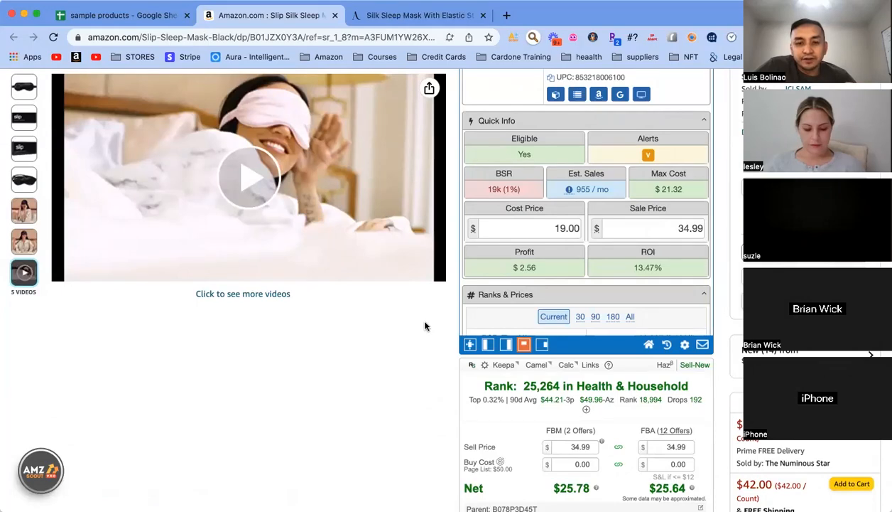
scroll(425, 326, down, 5)
scroll(541, 309, up, 4)
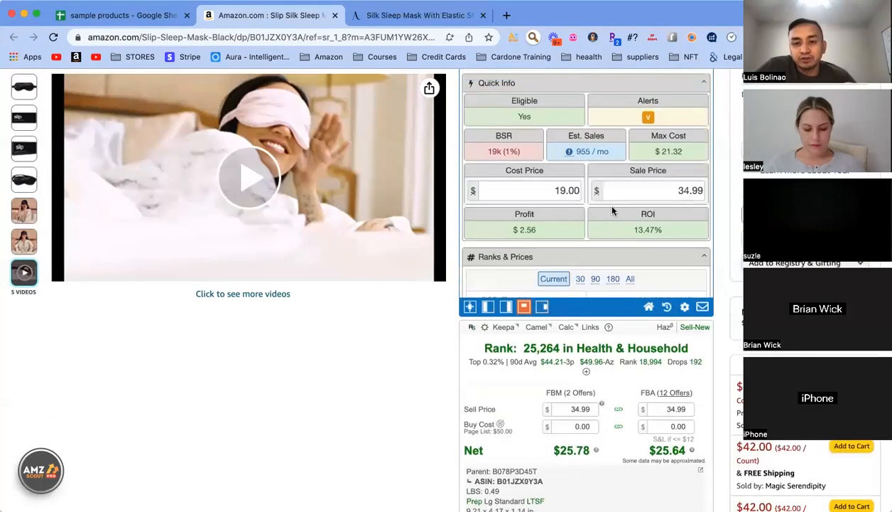
- Compare stock, price, profit and ROI across the sellers in the SellerAmp offers table and load the remaining offers
scroll(612, 210, down, 10)
scroll(612, 209, down, 12)
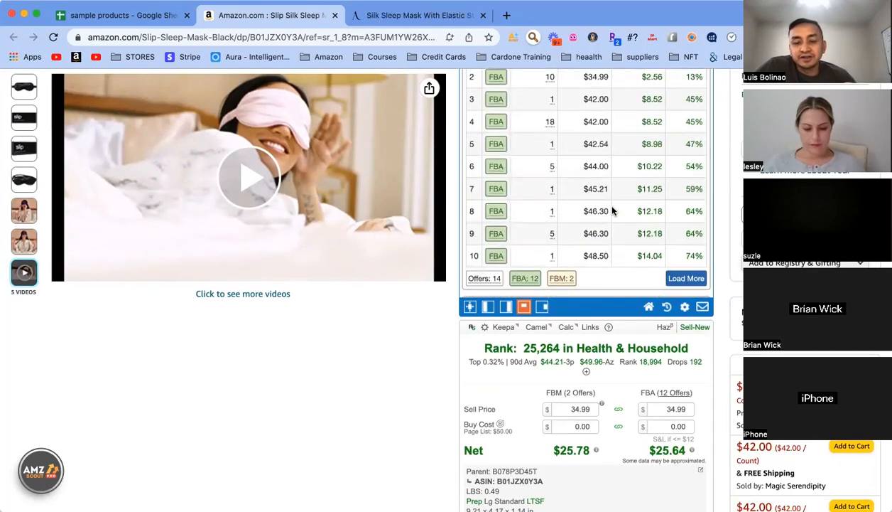
scroll(724, 265, up, 2)
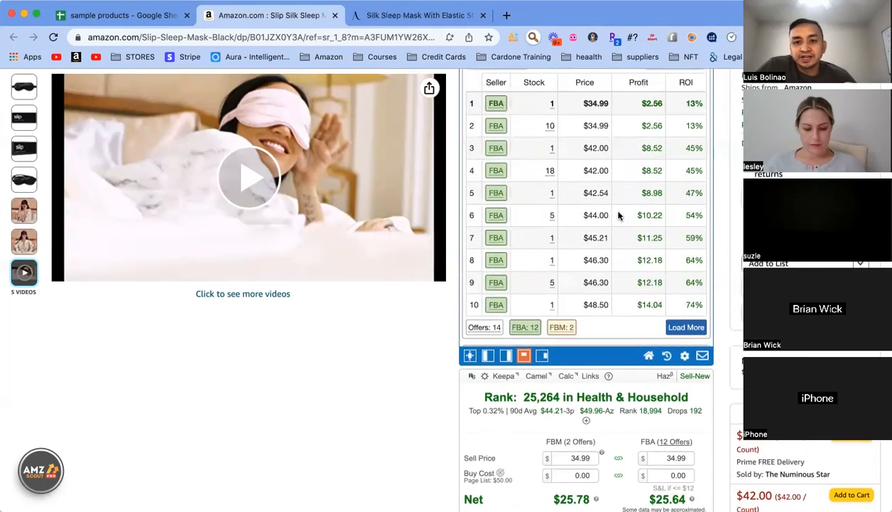
scroll(621, 185, up, 1)
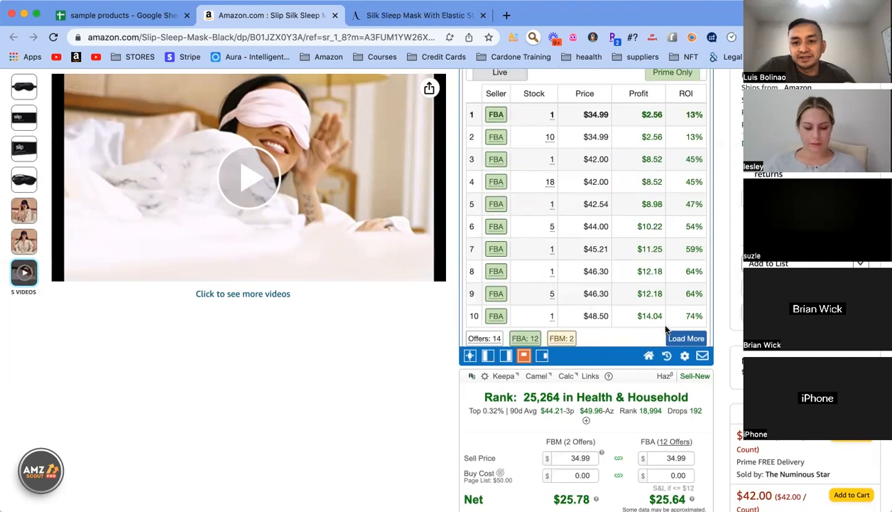
click(686, 338)
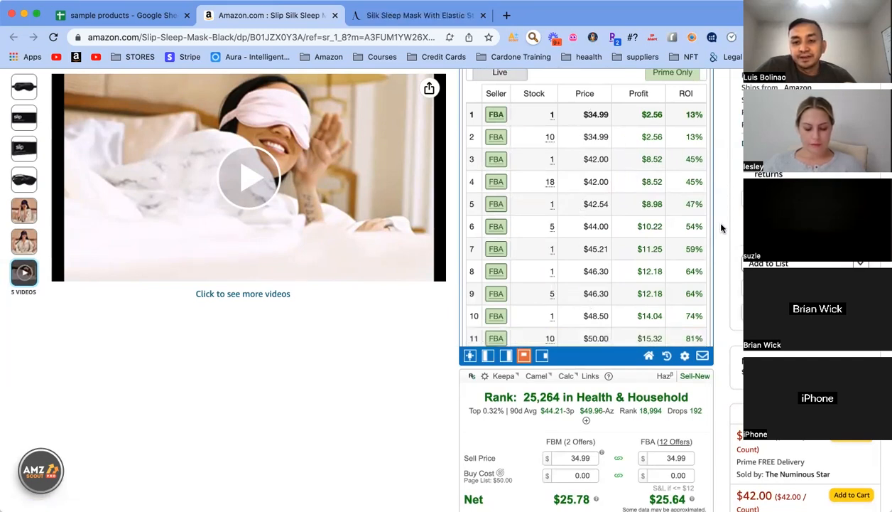
- Preview the Spring Paisley option's price and stock among the listing's color variations
scroll(722, 227, down, 8)
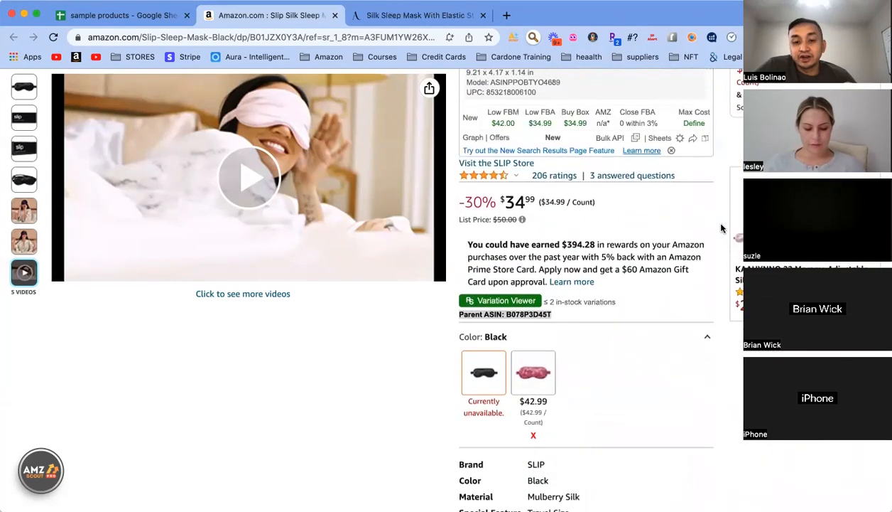
mouse_move(529, 322)
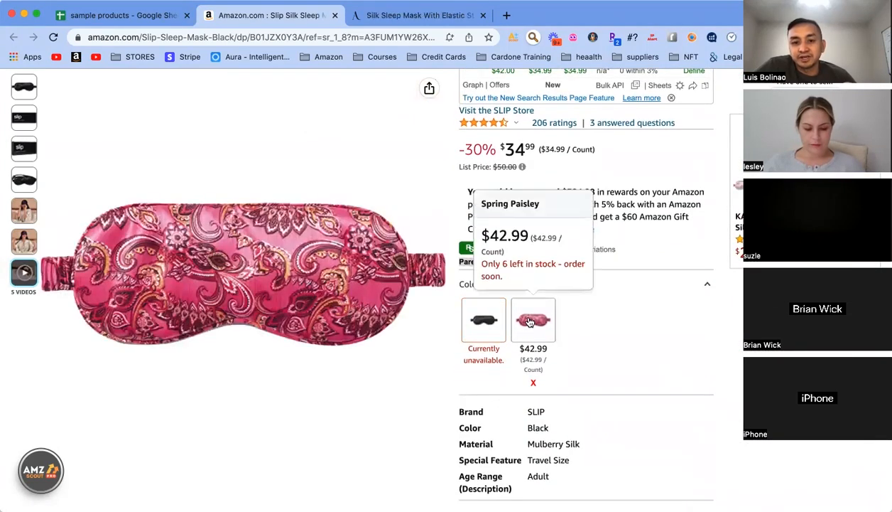
- Switch the listing to the Spring Paisley color and show its Keepa variations table
click(533, 320)
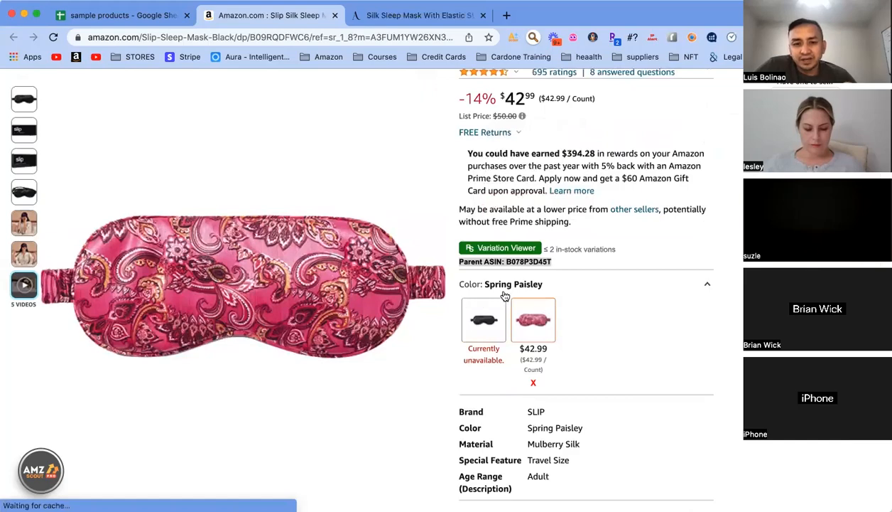
scroll(417, 372, down, 15)
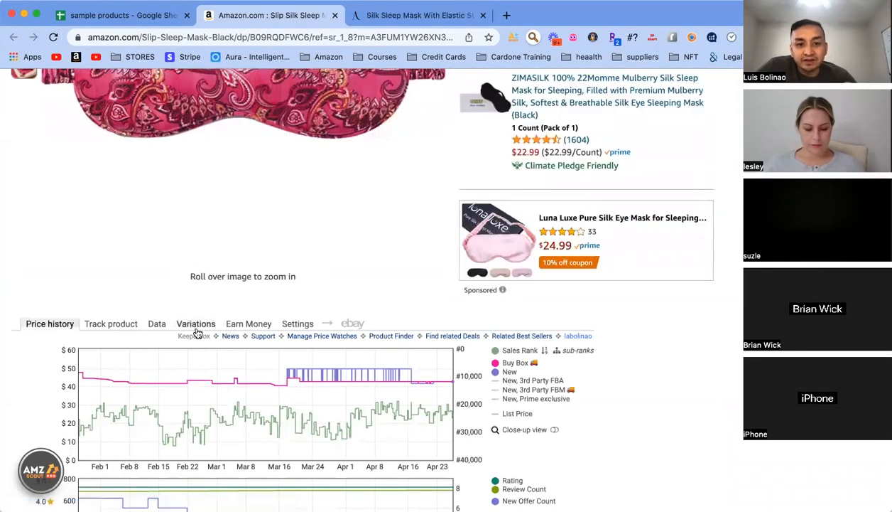
click(196, 323)
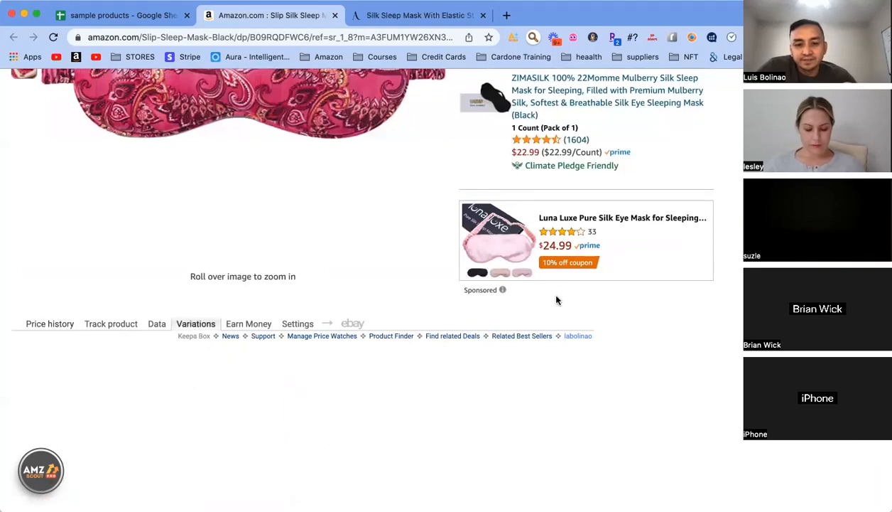
scroll(555, 298, down, 3)
scroll(555, 300, down, 2)
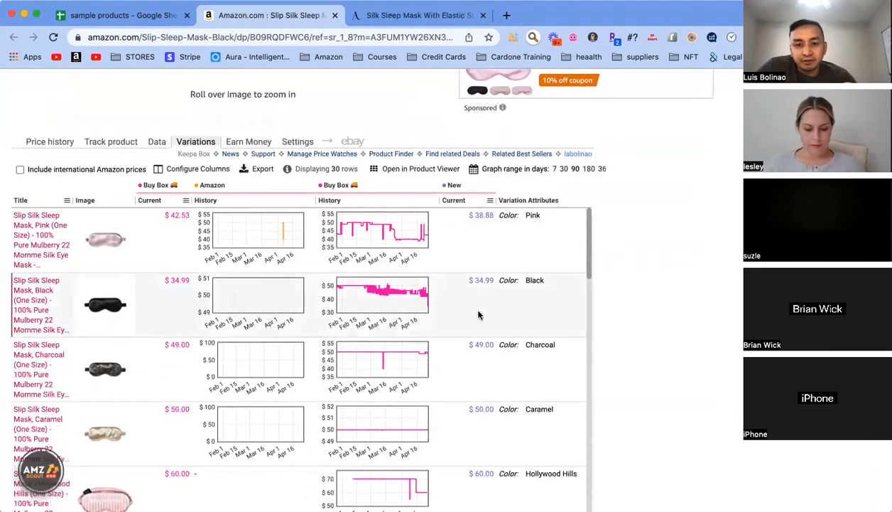
- Find the Spring Paisley row in the Keepa variations table and check its price, ratings and ratings history
scroll(478, 315, down, 5)
scroll(478, 314, down, 10)
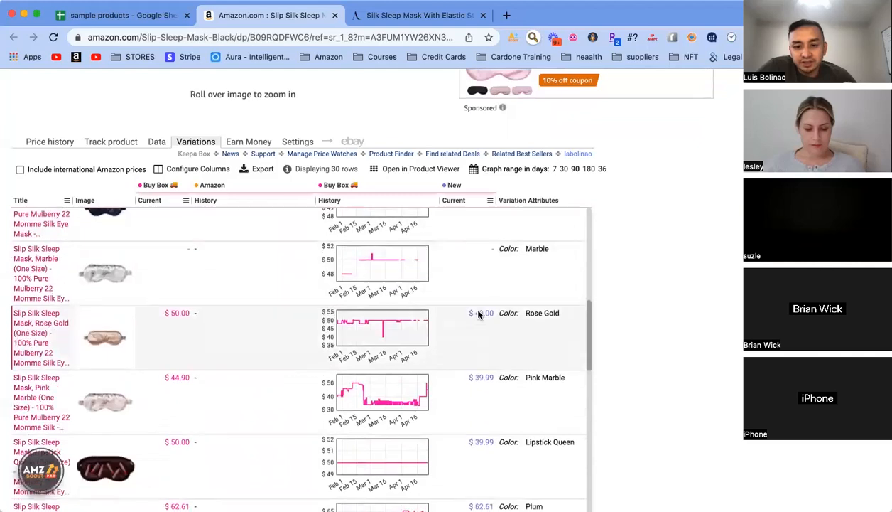
scroll(478, 314, down, 10)
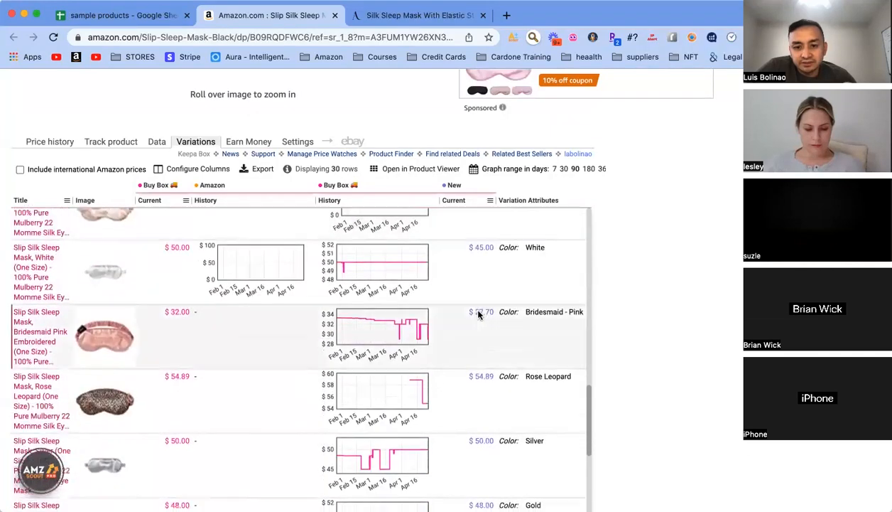
scroll(514, 343, down, 5)
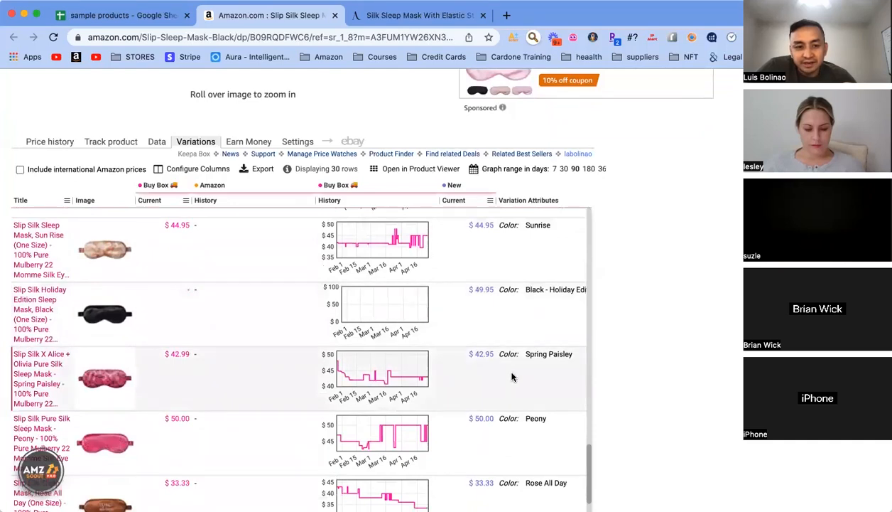
scroll(514, 376, right, 3)
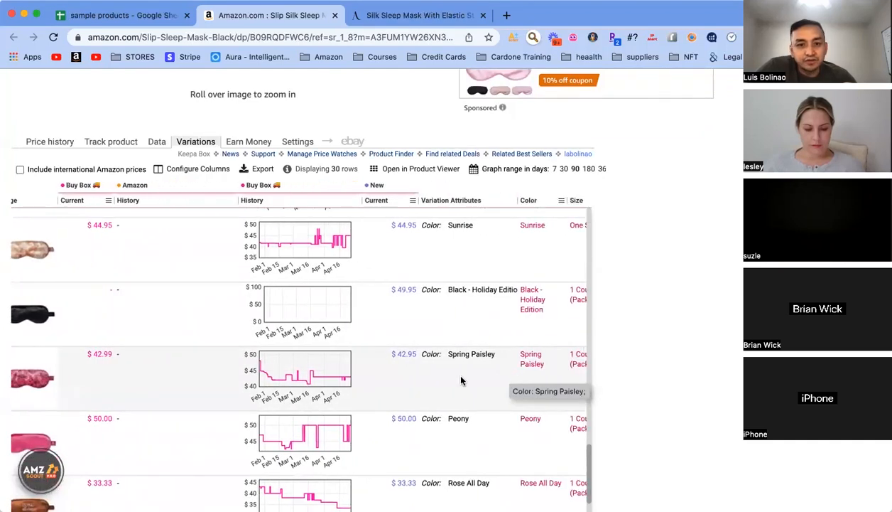
scroll(460, 371, right, 6)
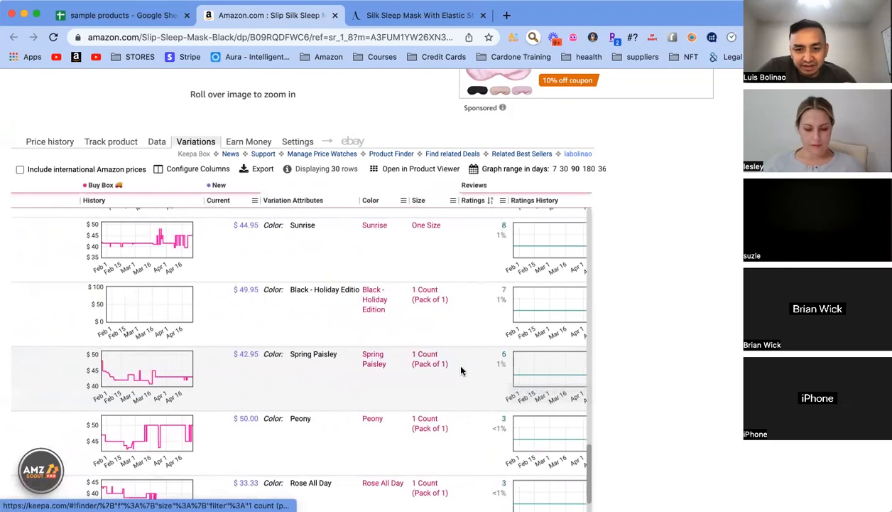
scroll(384, 395, left, 1)
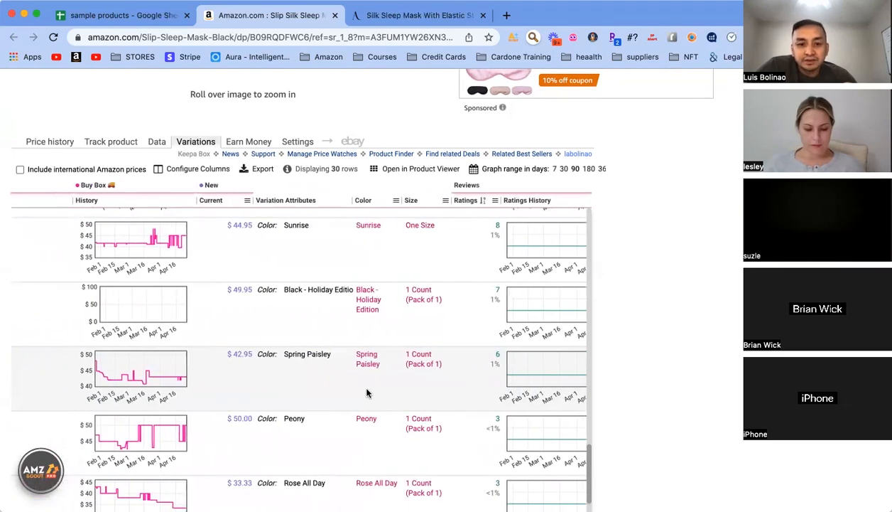
mouse_move(520, 357)
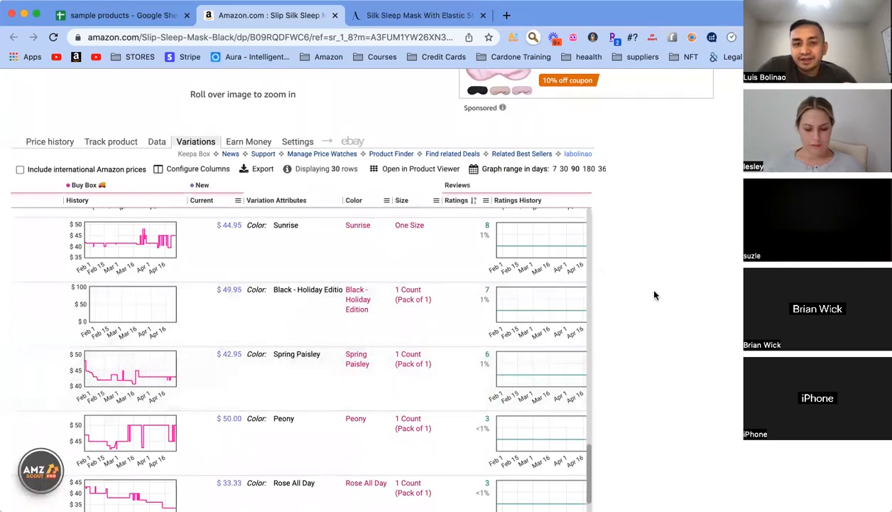
- Review the Spring Paisley mask's sales rank, buy box price, estimated sales and FBA offers in SellerAmp
scroll(675, 288, up, 6)
scroll(676, 286, up, 10)
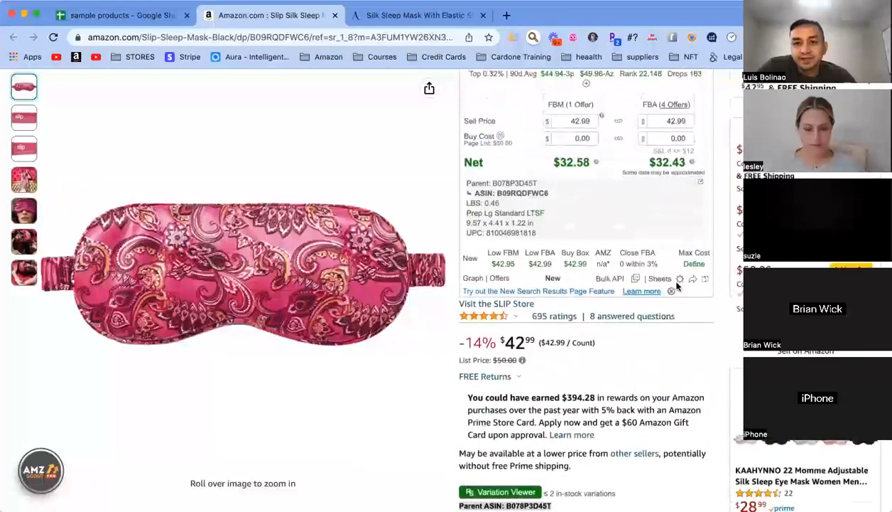
scroll(569, 209, down, 15)
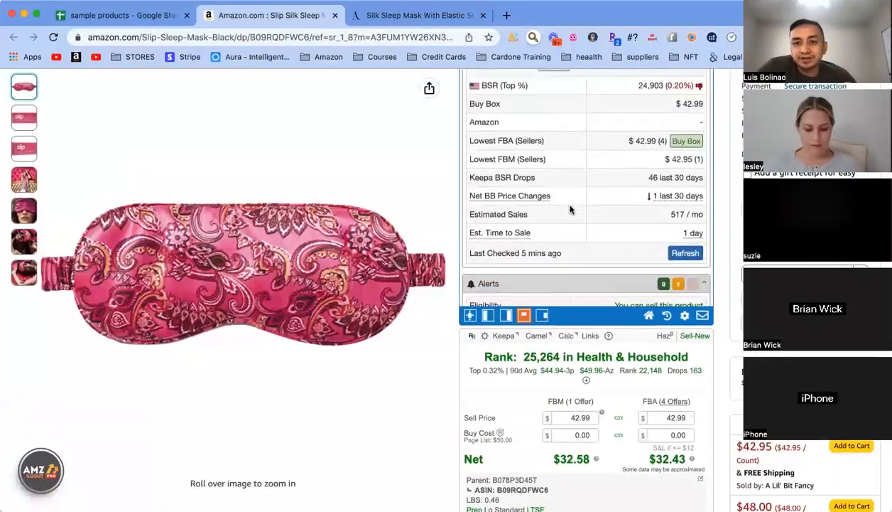
scroll(570, 209, down, 15)
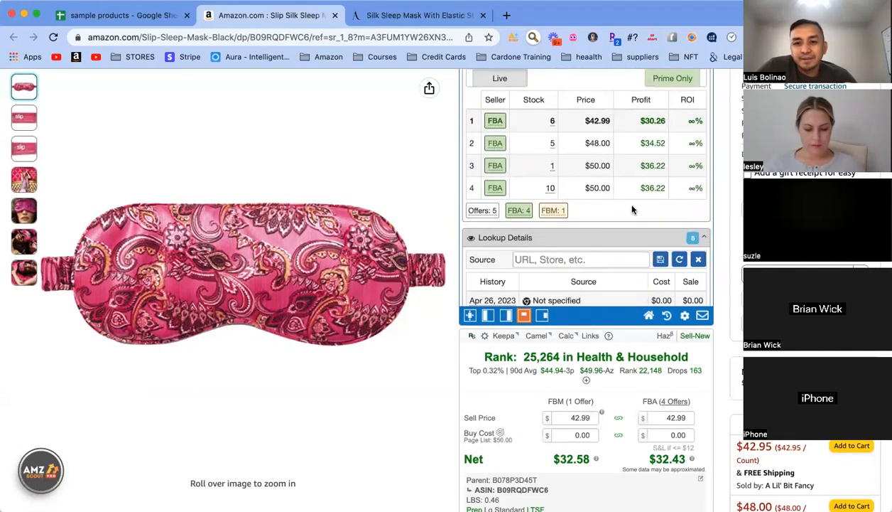
- Check the Spring Paisley mask's eligibility, maximum cost, sale price and profit in the SellerAmp quick info
scroll(632, 209, up, 20)
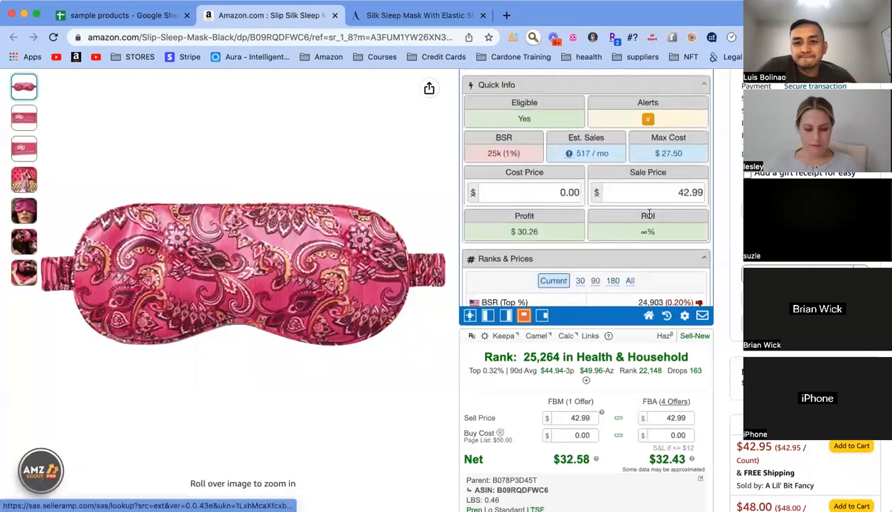
scroll(711, 247, down, 5)
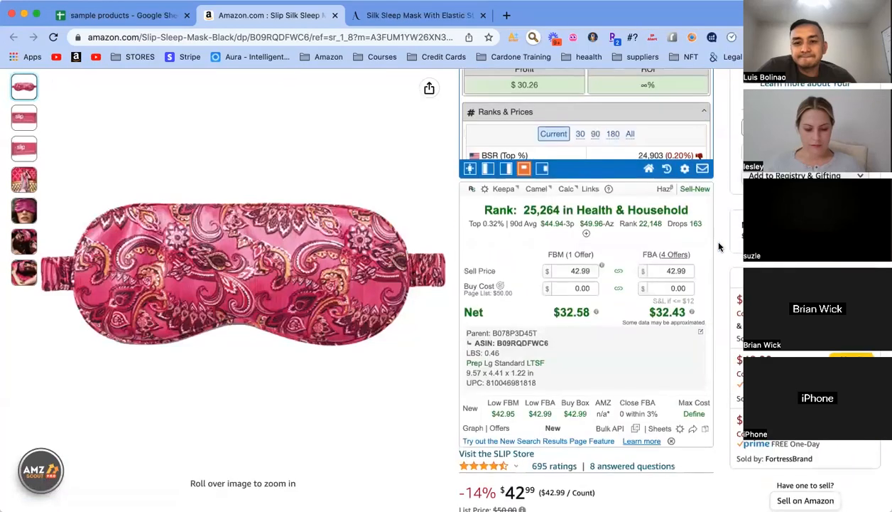
scroll(562, 199, up, 5)
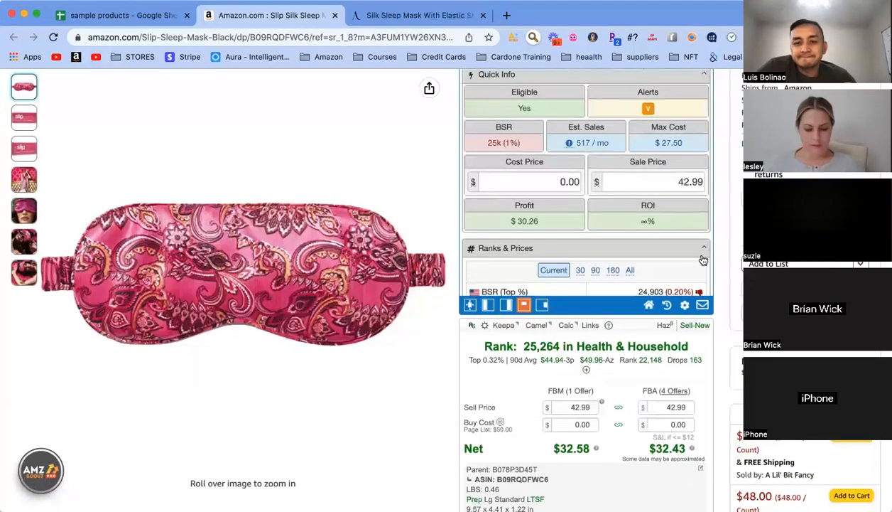
scroll(715, 265, down, 10)
scroll(718, 270, up, 10)
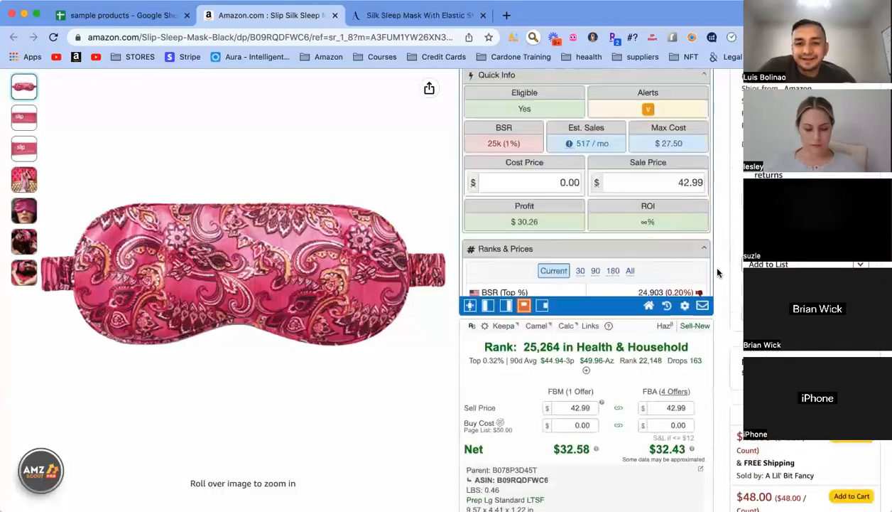
- Compare the Spring Paisley sellers' stock, prices and profits in the SellerAmp offers table and return to the product summary
scroll(718, 272, down, 3)
scroll(569, 298, down, 10)
scroll(576, 307, down, 15)
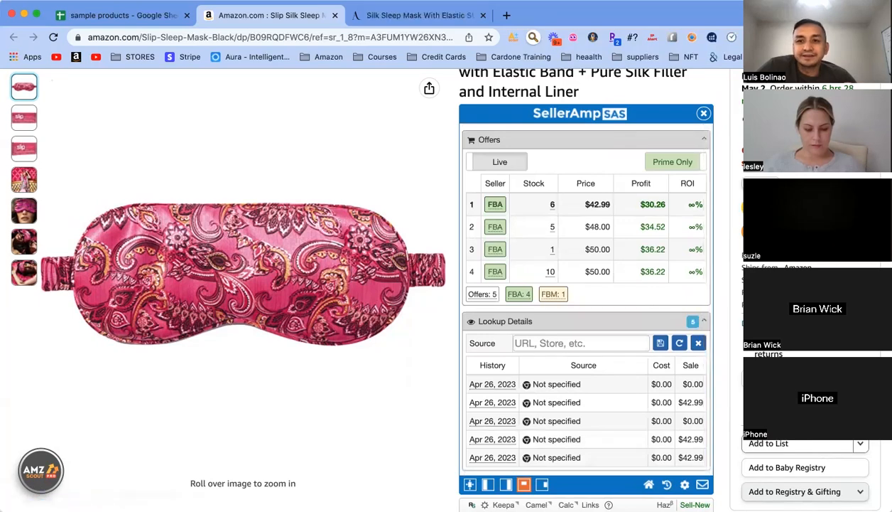
scroll(609, 333, up, 20)
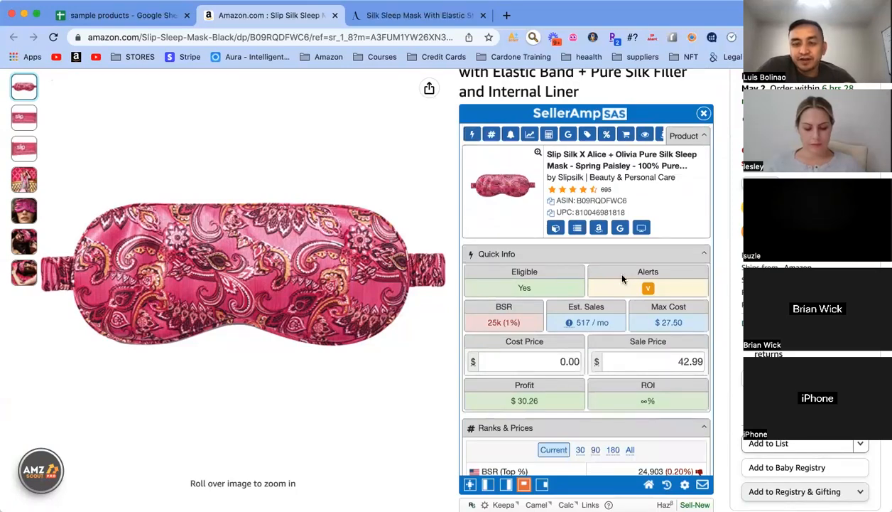
- Browse the color variations in the Keepa table back to the Pink and Black rows and compare their prices
scroll(424, 395, down, 15)
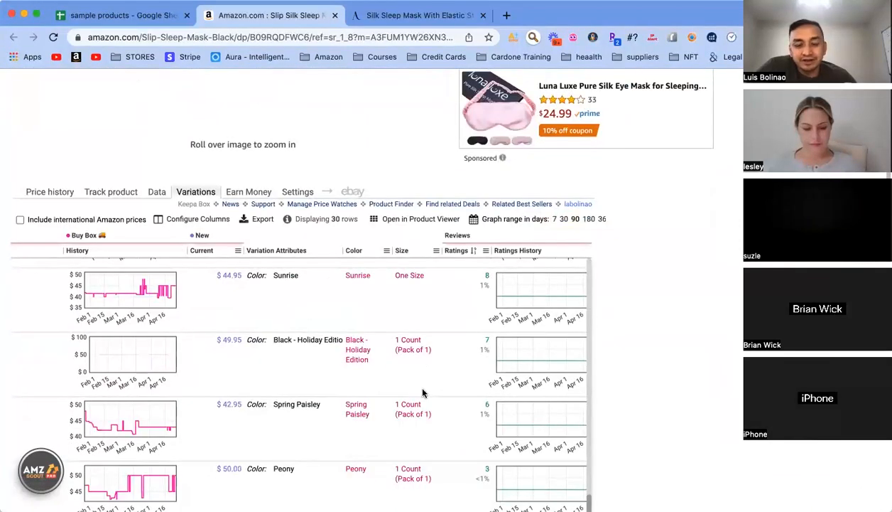
scroll(423, 393, left, 6)
scroll(304, 346, down, 12)
scroll(250, 364, up, 10)
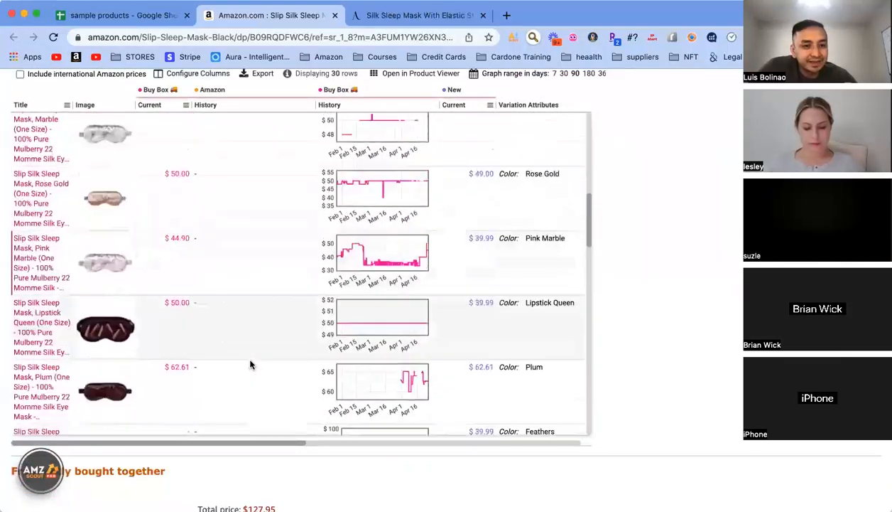
scroll(250, 365, up, 8)
scroll(568, 313, up, 2)
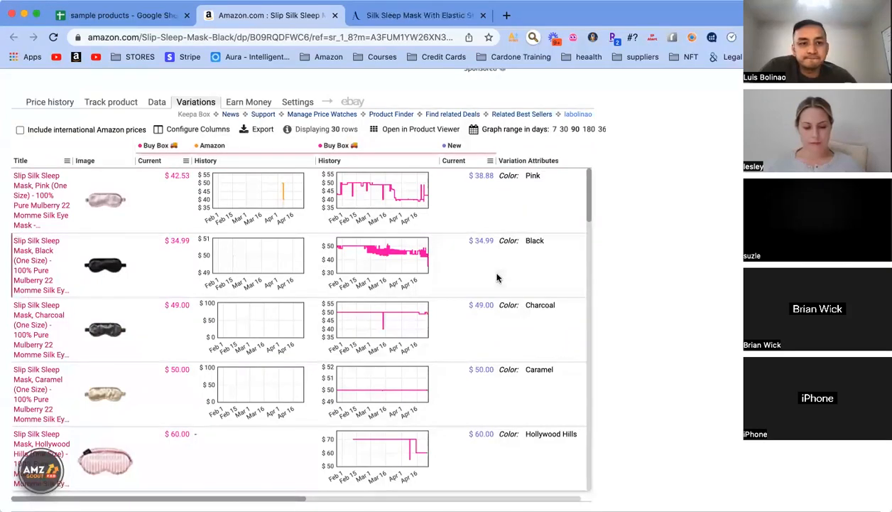
- Switch the listing back to the Black color
scroll(618, 250, up, 10)
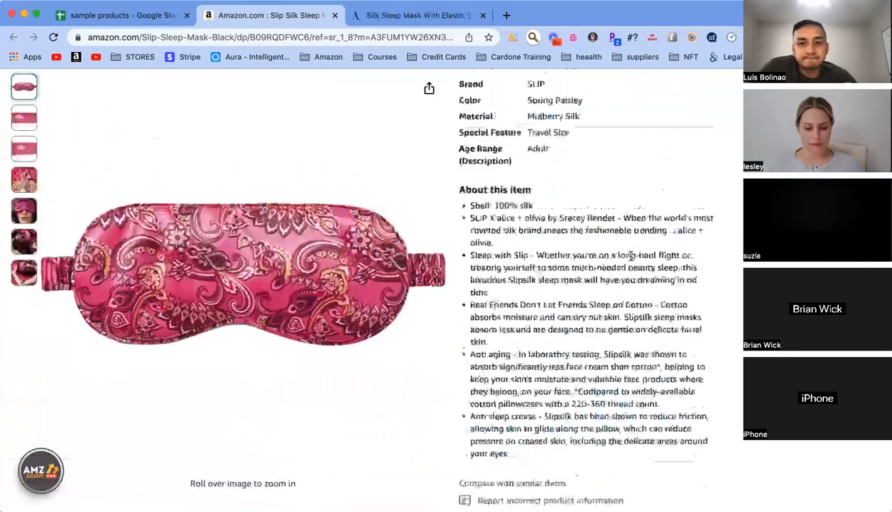
scroll(630, 256, up, 5)
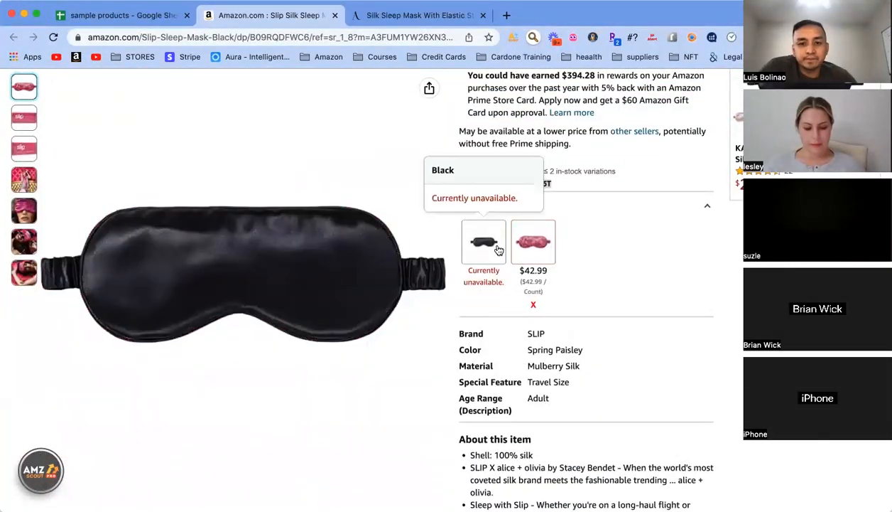
click(500, 250)
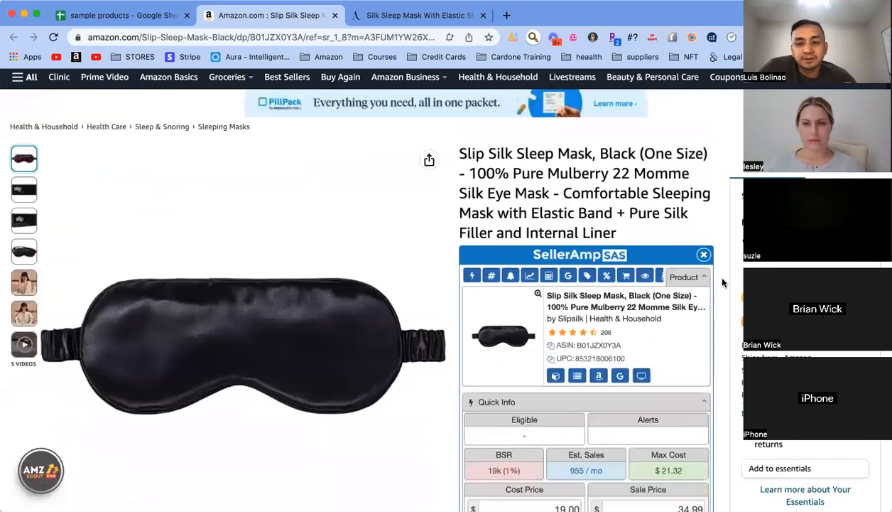
- Load all of the black mask's offers in SellerAmp and highlight the stock, price, profit and ROI of the first two sellers
scroll(614, 277, down, 10)
scroll(626, 287, down, 15)
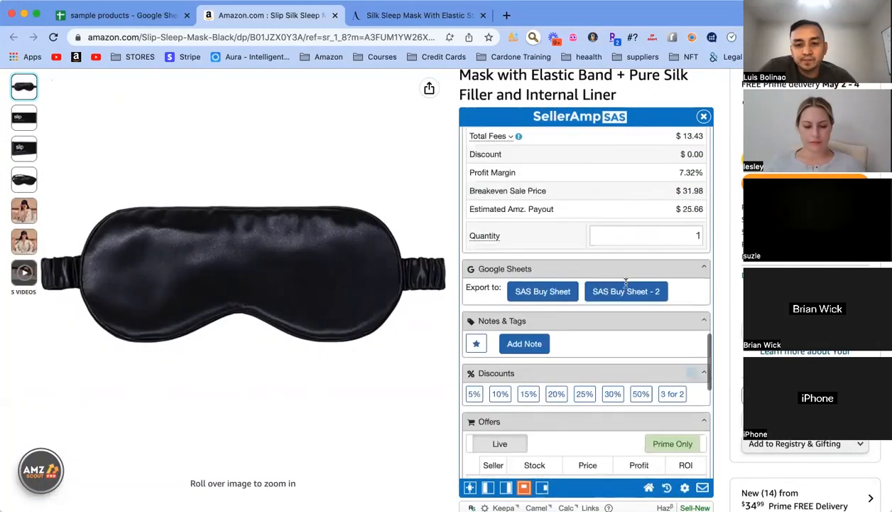
scroll(626, 282, down, 8)
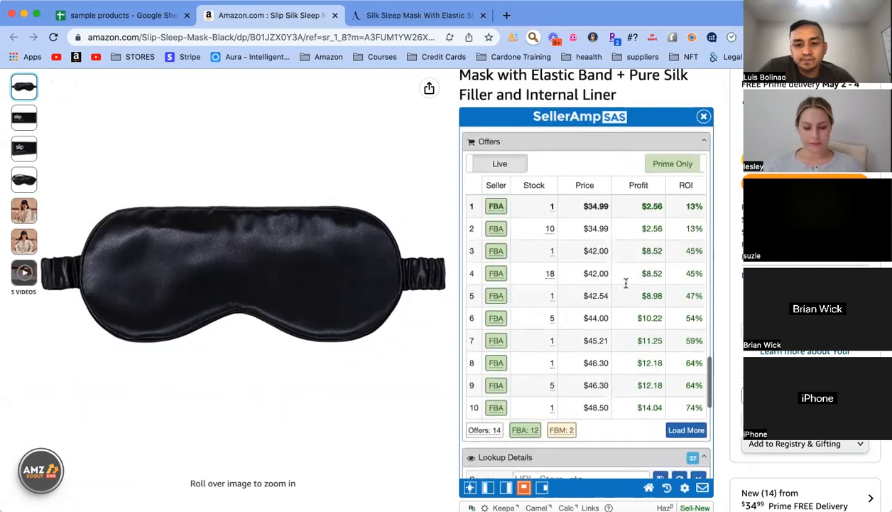
click(687, 410)
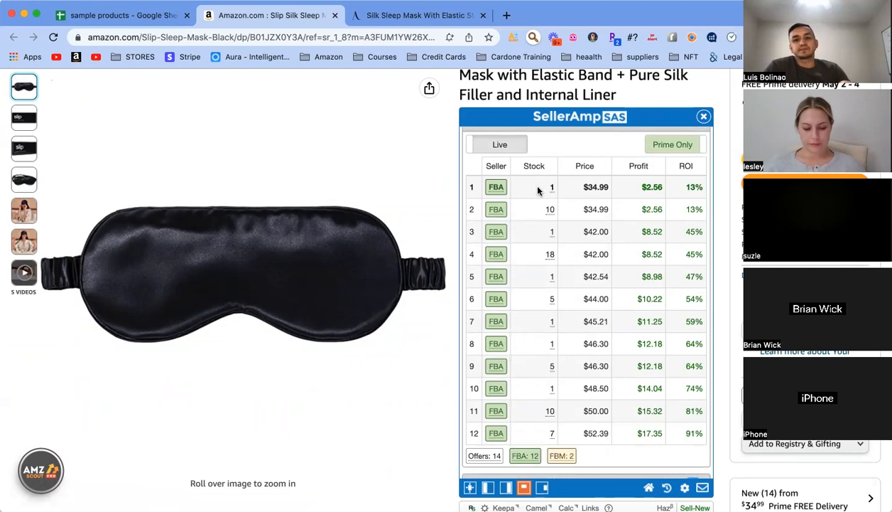
drag(538, 188, 648, 188)
drag(702, 206, 702, 208)
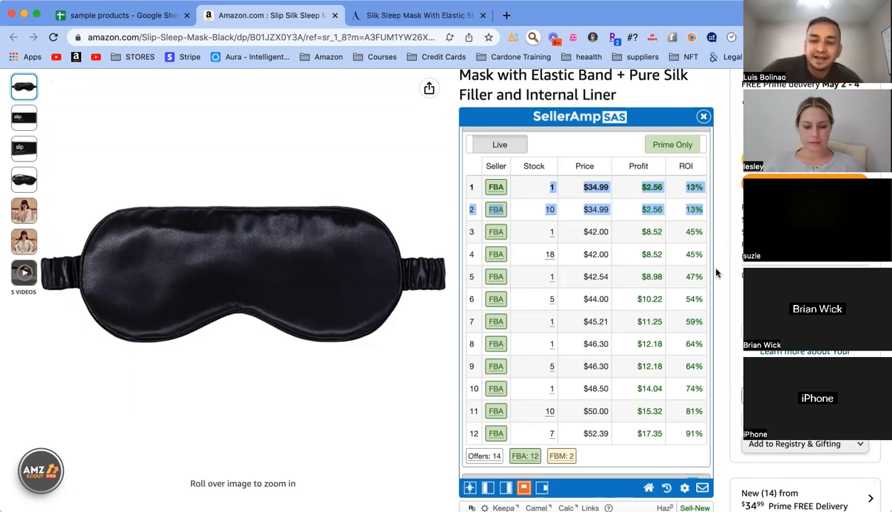
- Set the black mask's Keepa price history range to Year and inspect its buy box, sales rank and offer count trends
scroll(716, 272, down, 15)
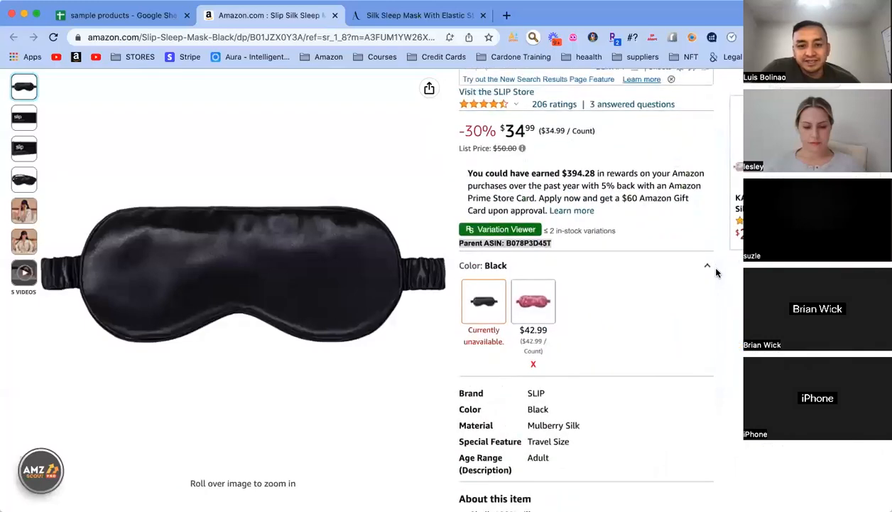
scroll(716, 272, down, 12)
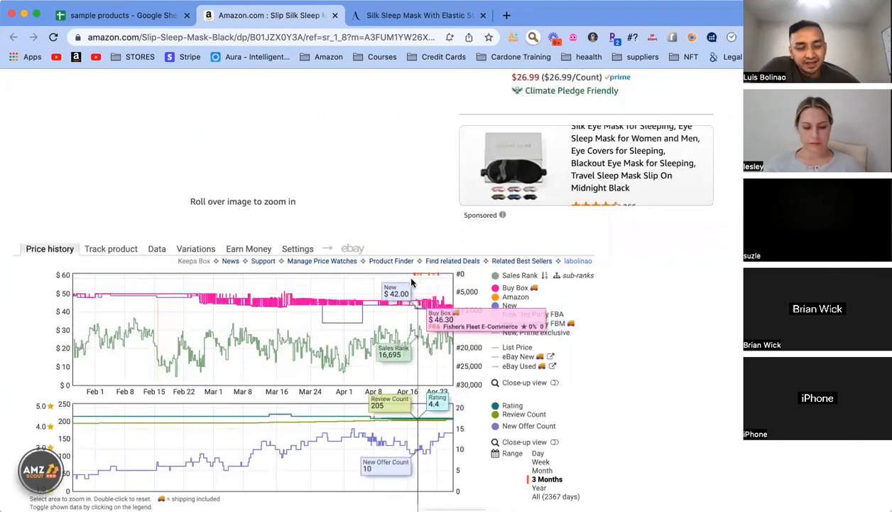
scroll(595, 377, down, 2)
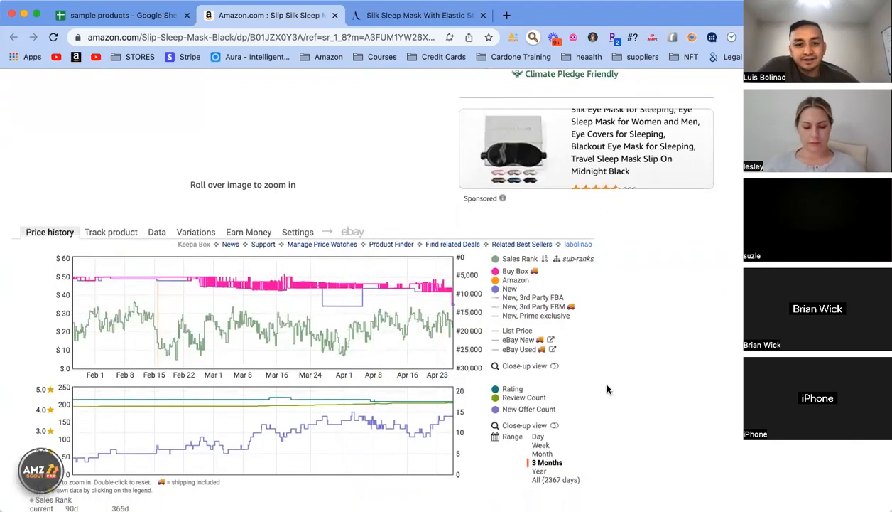
click(540, 422)
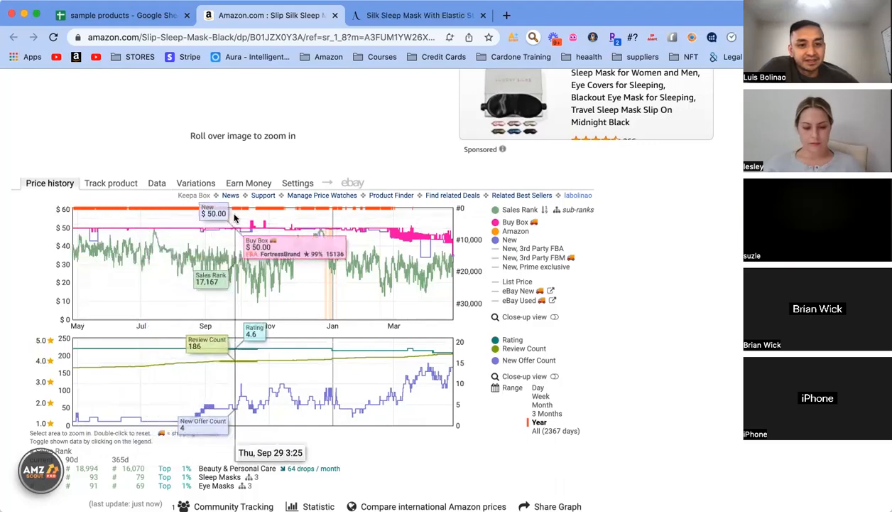
scroll(658, 206, up, 2)
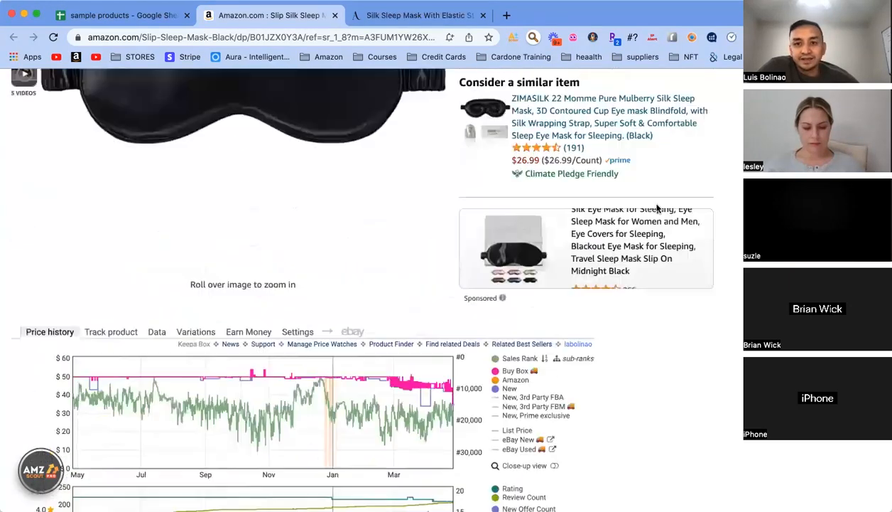
- Compare stock, price, profit and ROI across all of the black mask's FBA sellers in the SellerAmp offers list
scroll(724, 206, up, 10)
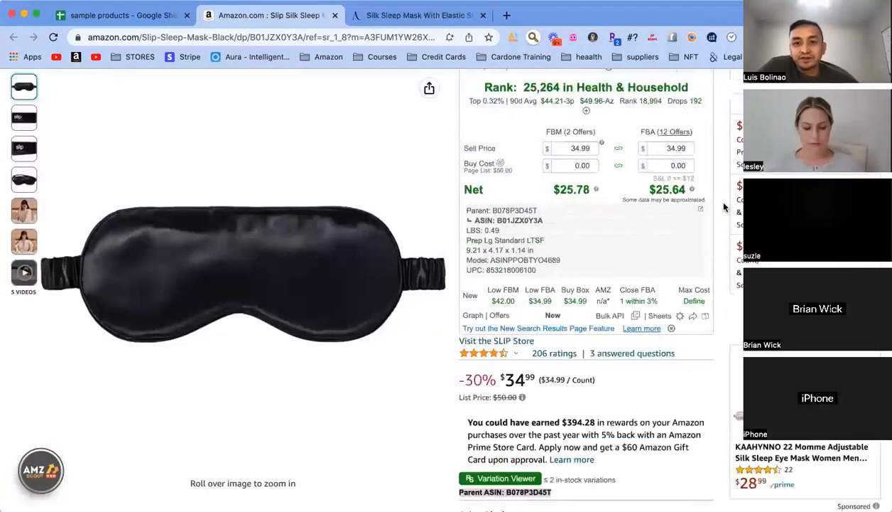
scroll(572, 205, down, 2)
scroll(627, 161, up, 5)
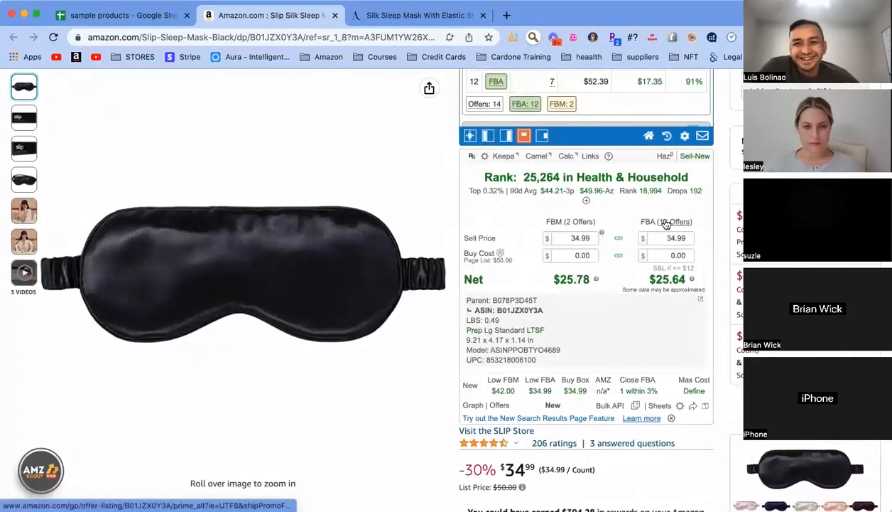
scroll(627, 160, up, 3)
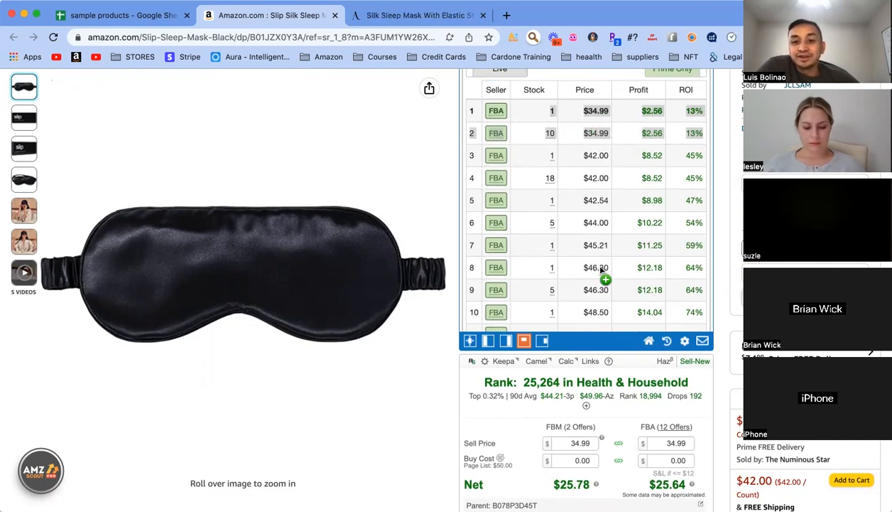
scroll(601, 270, down, 2)
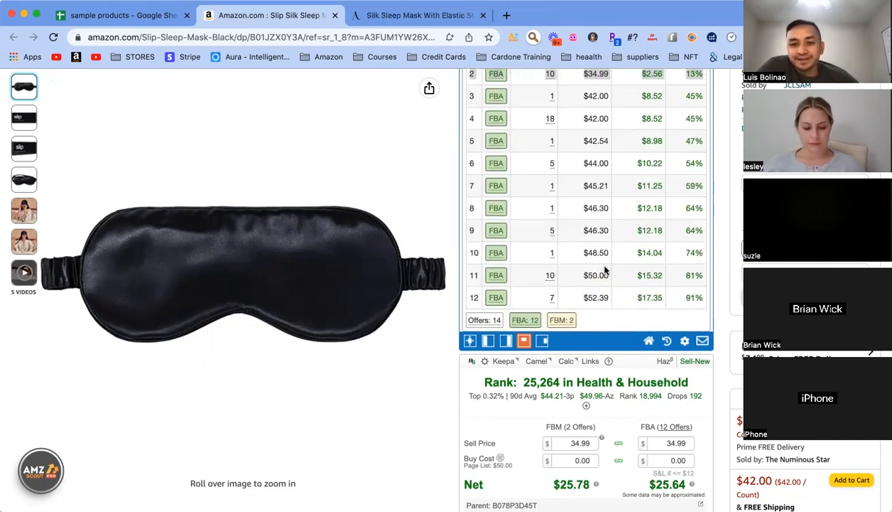
scroll(704, 241, down, 5)
scroll(705, 241, up, 4)
scroll(719, 250, up, 1)
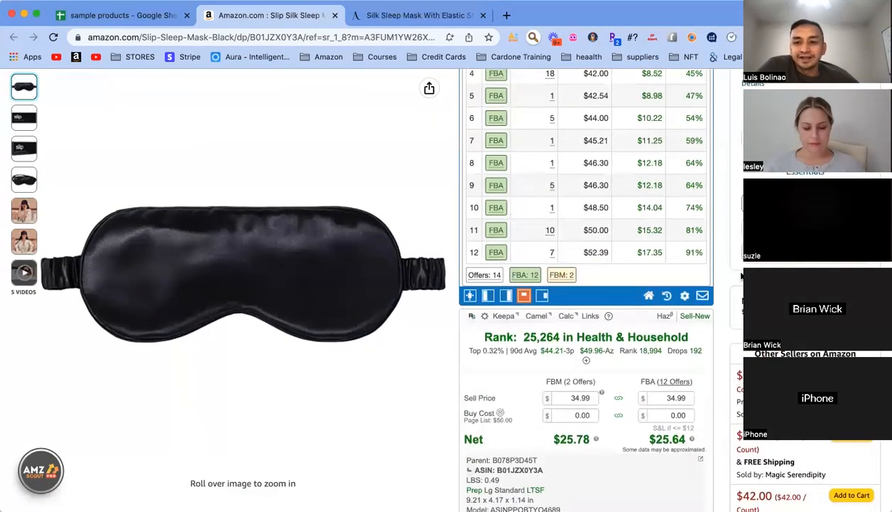
- Review the black mask's one-year Keepa charts for buy box price, sales rank and new offer count
scroll(721, 282, down, 10)
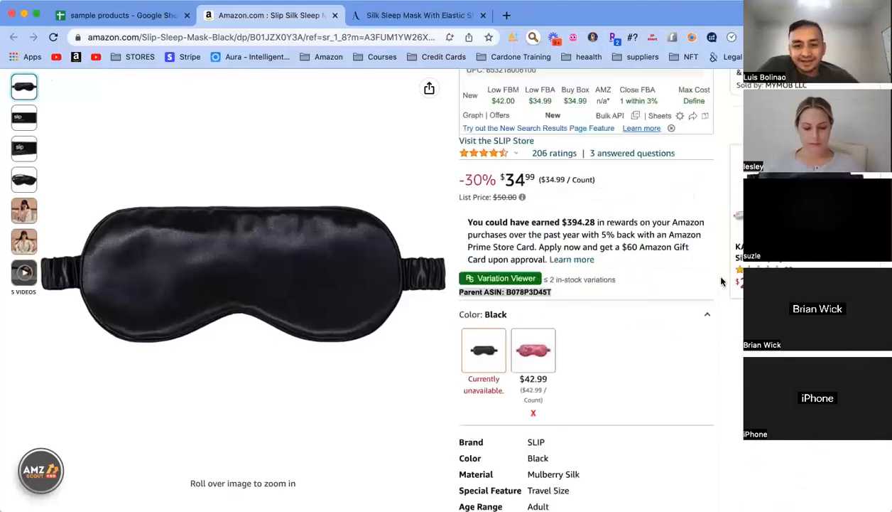
scroll(721, 282, down, 10)
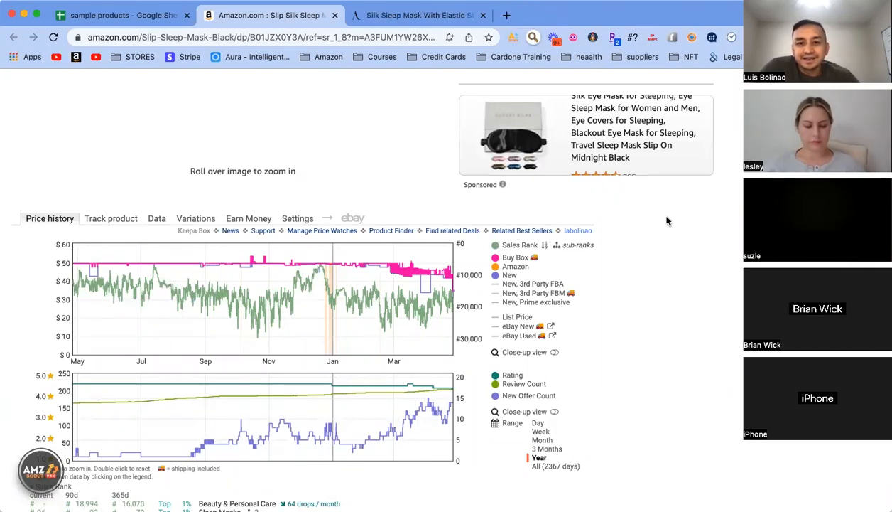
- Recheck the black mask's SellerAmp offers and review its cost figures, estimated sales and selling alerts
scroll(710, 247, up, 10)
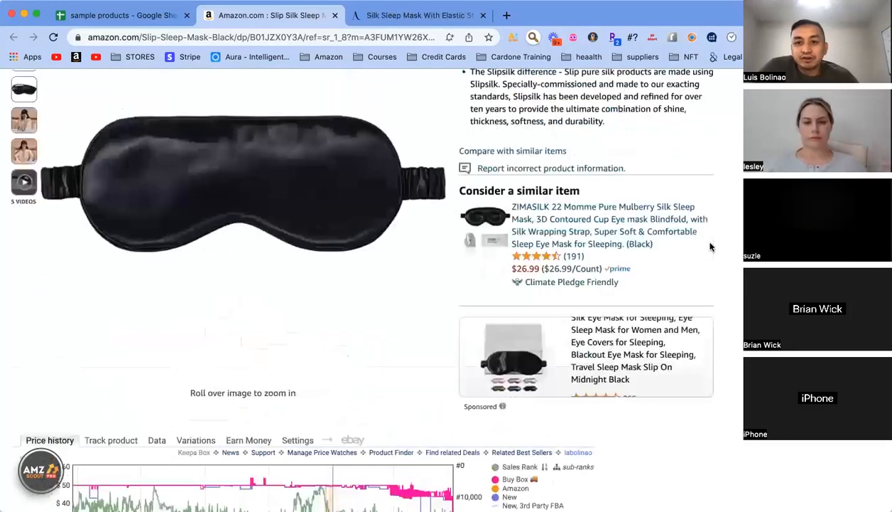
scroll(710, 247, up, 10)
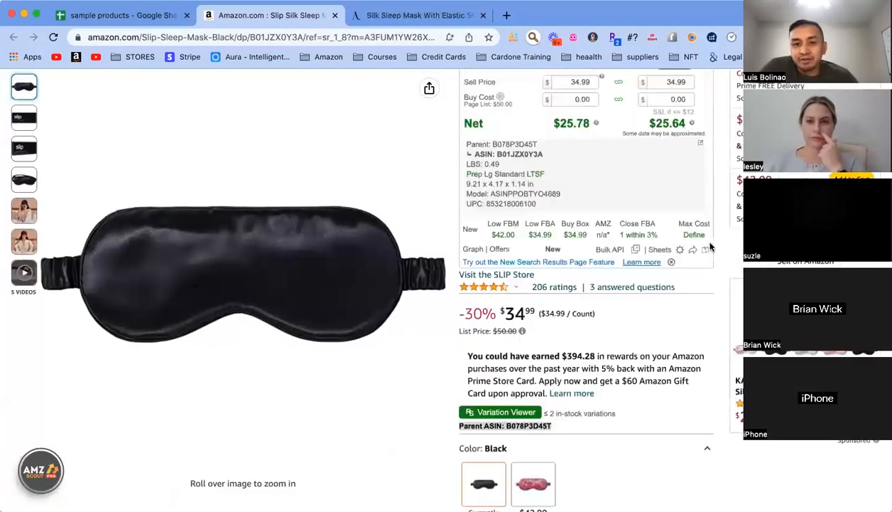
scroll(711, 246, up, 1)
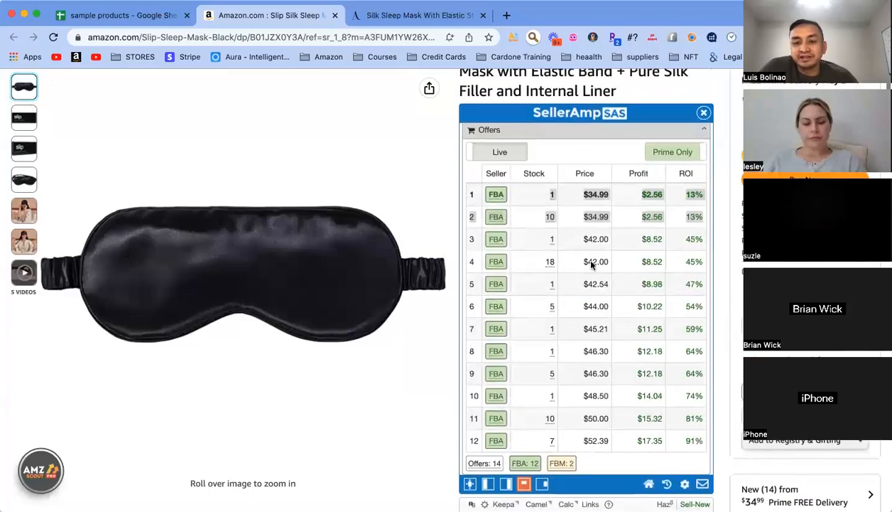
scroll(626, 304, up, 10)
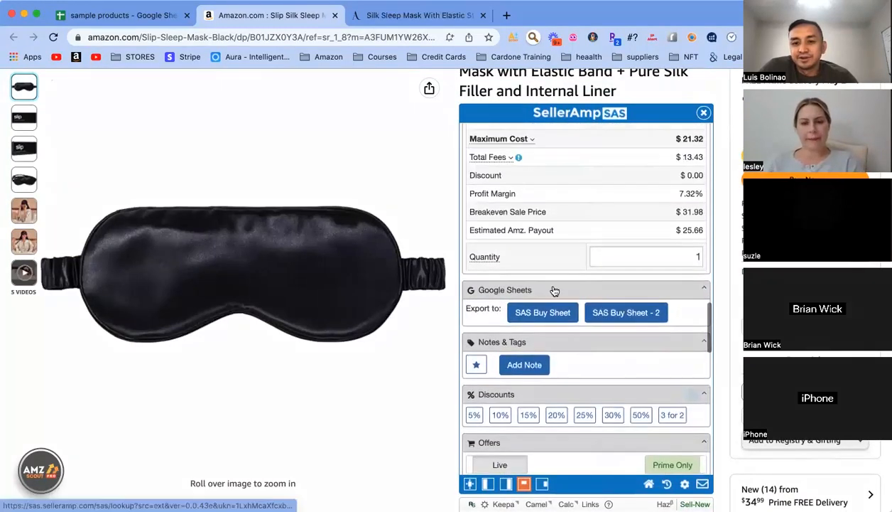
scroll(554, 292, up, 10)
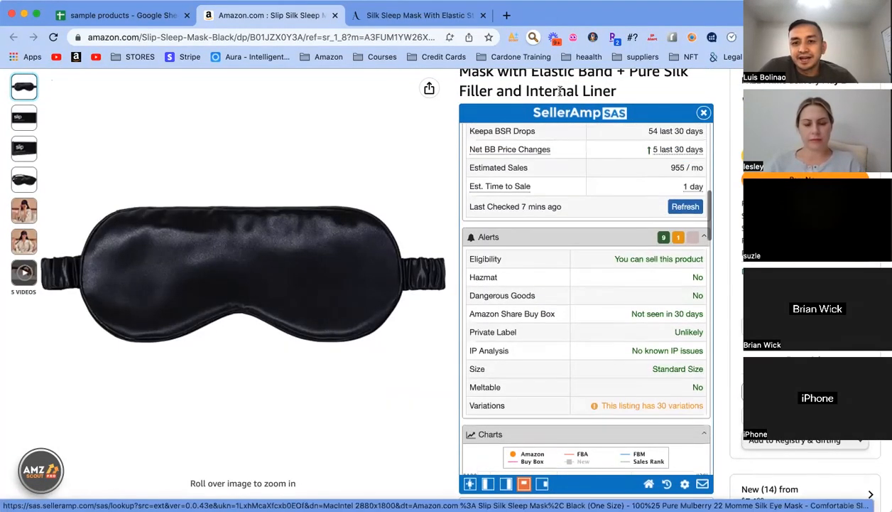